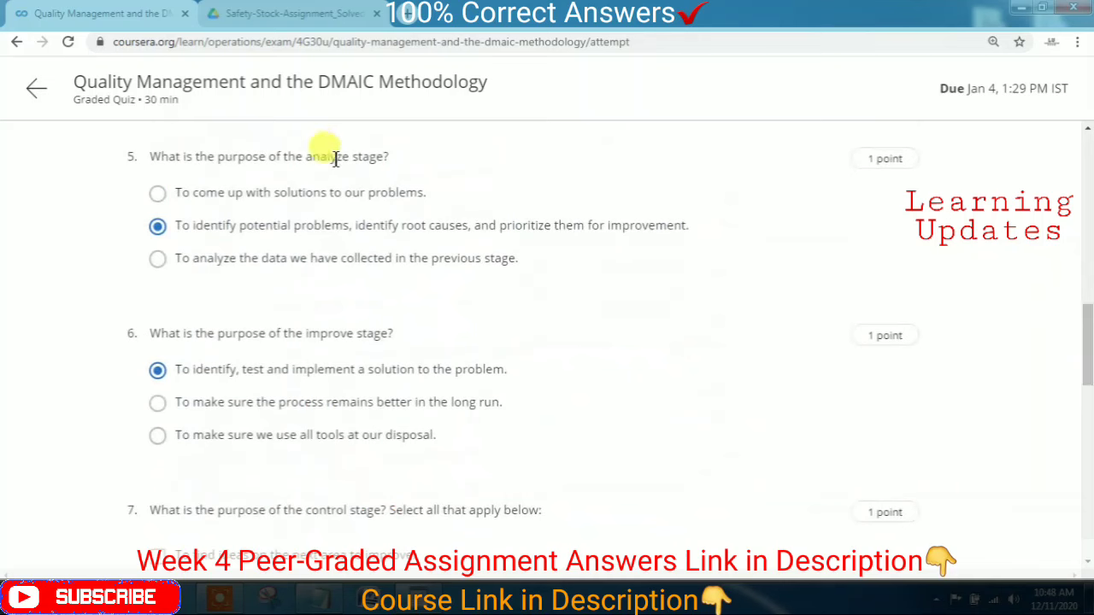
Review the selected answers to questions 5 through 10 and submit the Quality Management and the DMAIC Methodology quiz.
{"action": "double_click", "coordinate": [320, 157]}
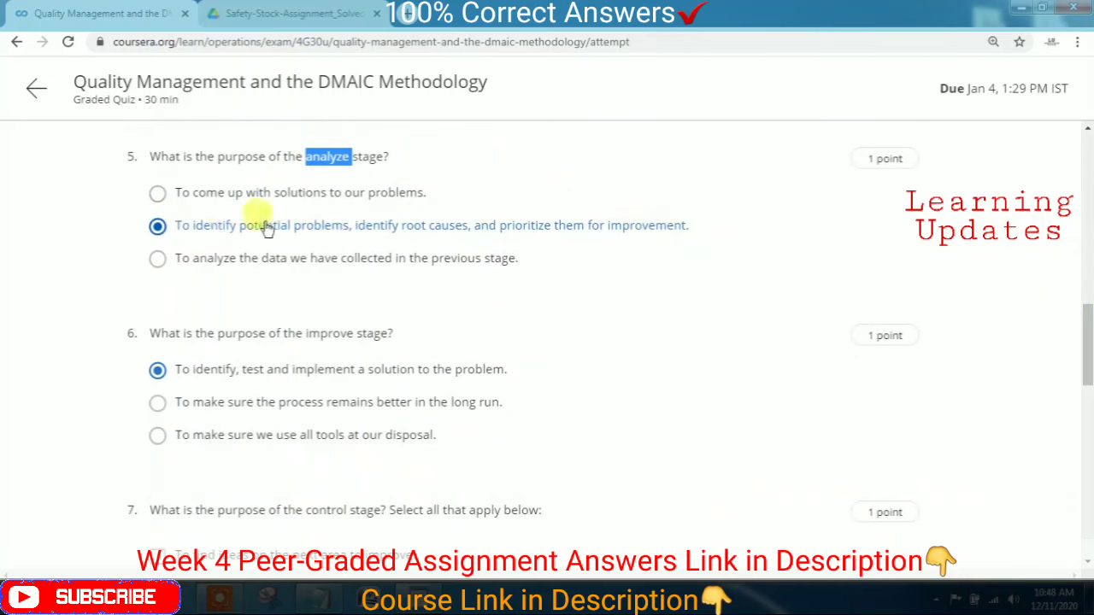
{"action": "double_click", "coordinate": [323, 333]}
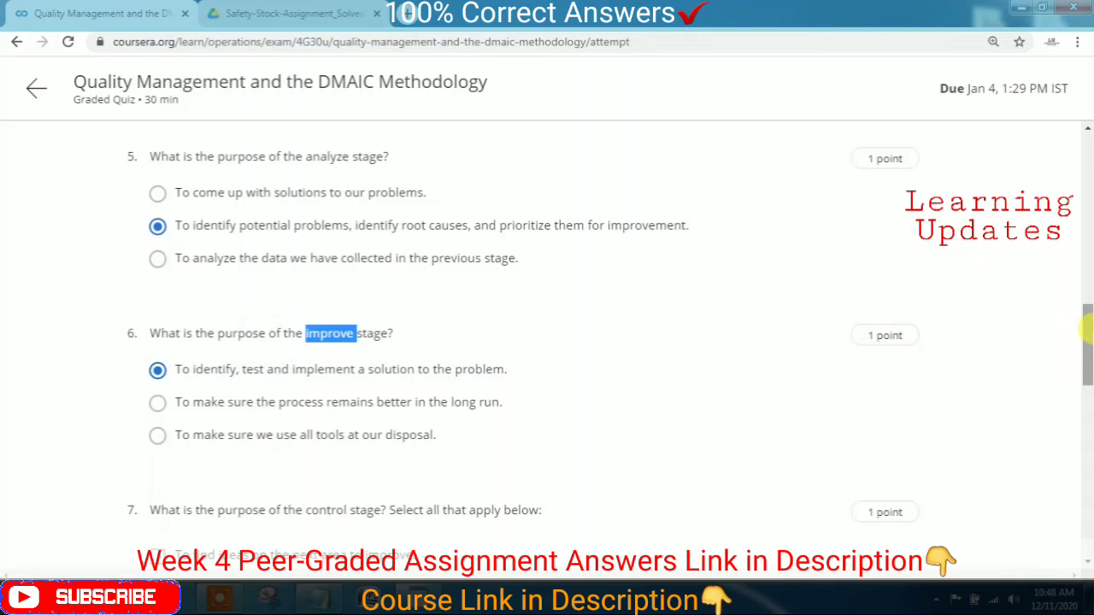
{"action": "left_click_drag", "start_coordinate": [1089, 338], "coordinate": [1085, 395]}
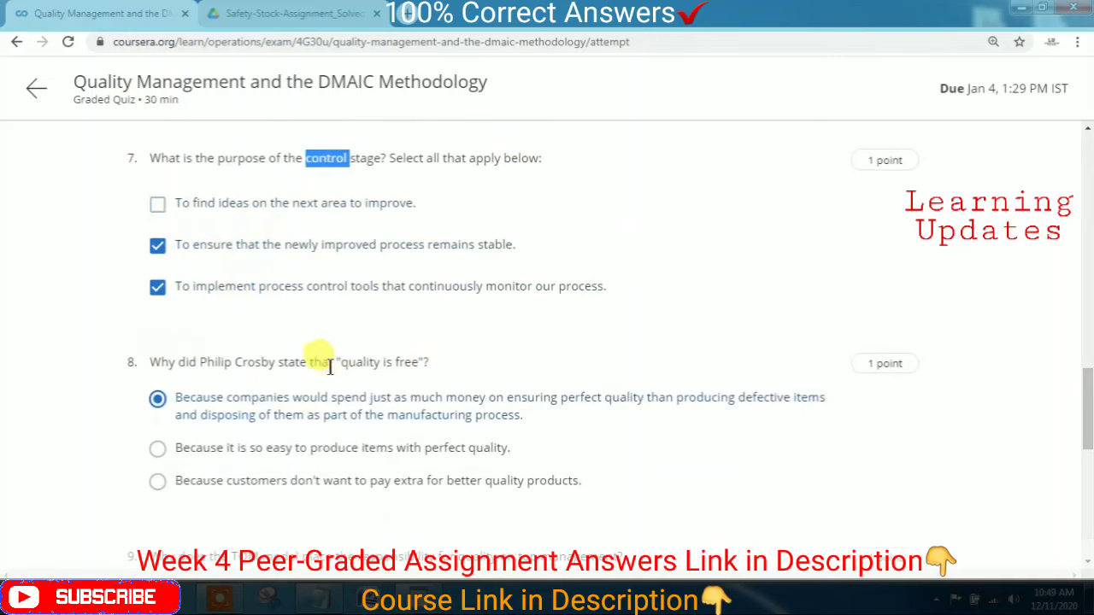
{"action": "left_click_drag", "start_coordinate": [342, 355], "coordinate": [430, 362]}
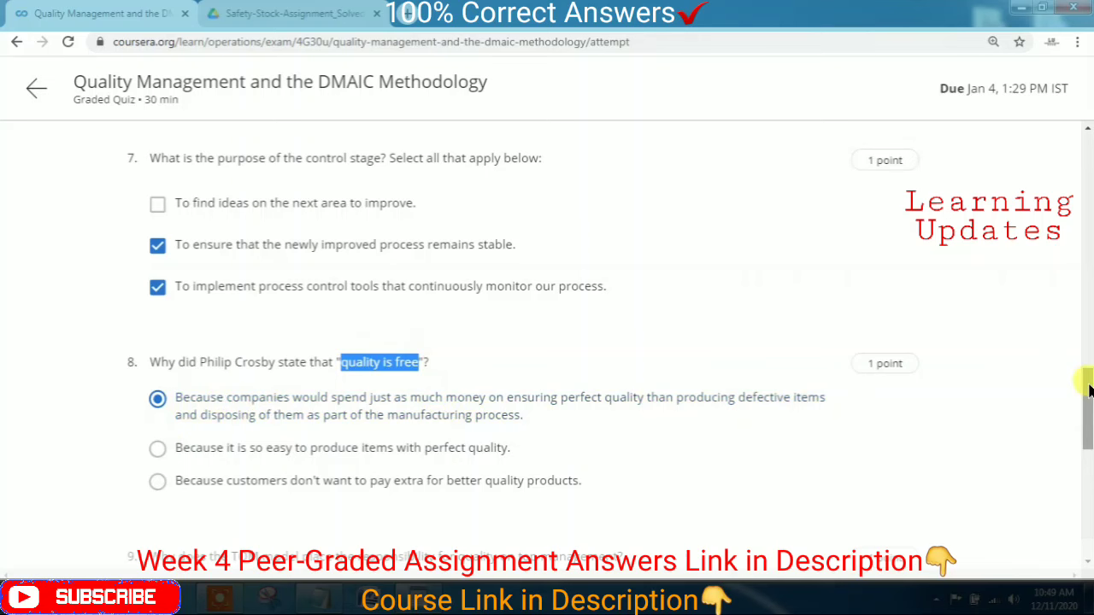
{"action": "left_click_drag", "start_coordinate": [1088, 400], "coordinate": [1086, 467]}
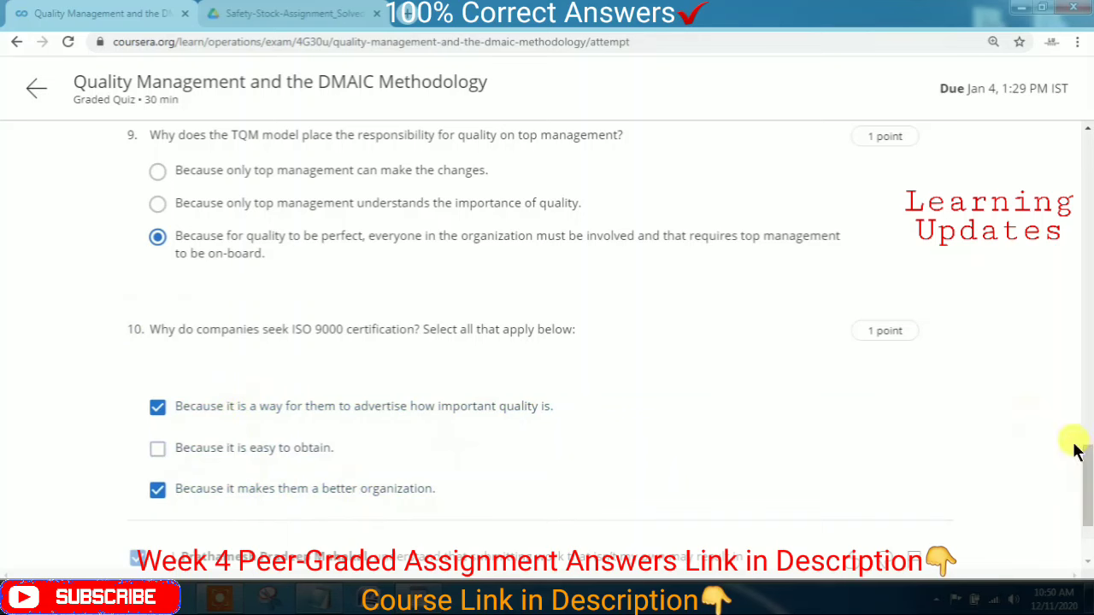
{"action": "left_click", "coordinate": [1088, 476]}
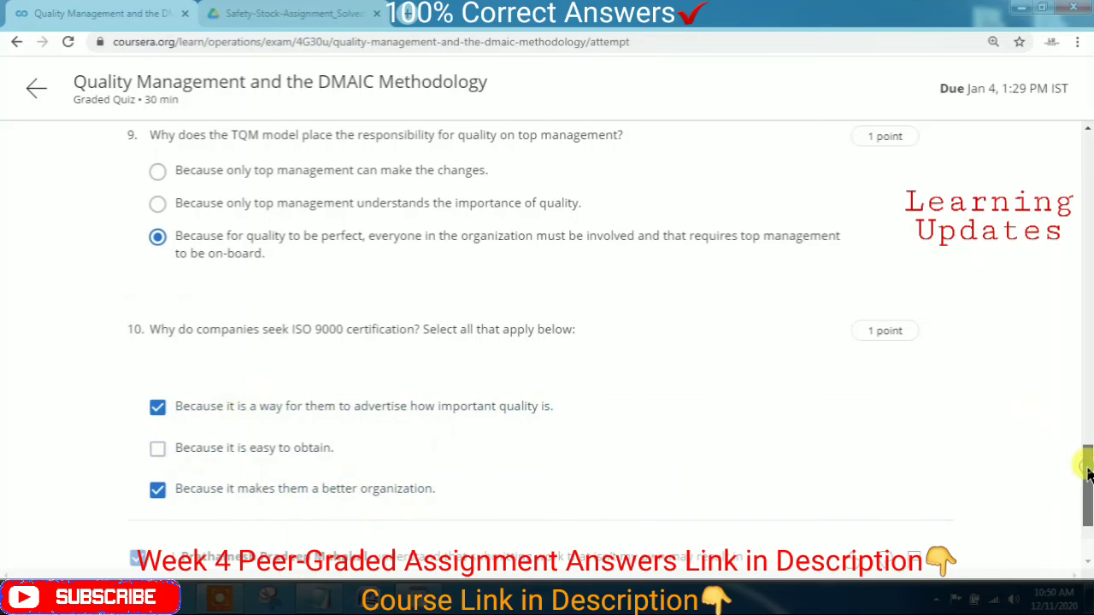
{"action": "left_click_drag", "start_coordinate": [1088, 475], "coordinate": [1014, 521]}
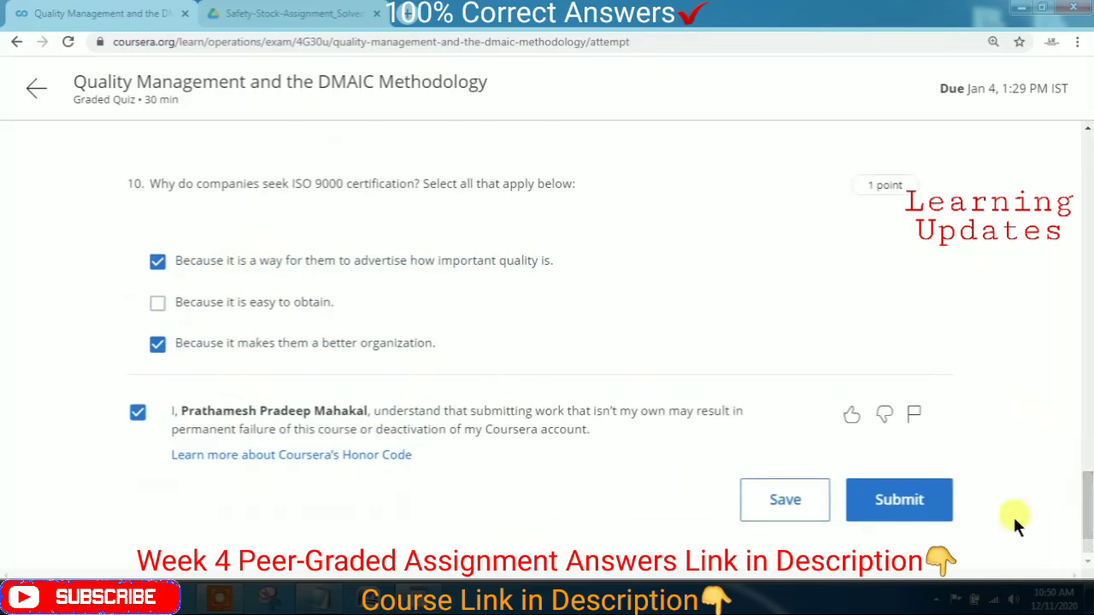
{"action": "left_click", "coordinate": [902, 501]}
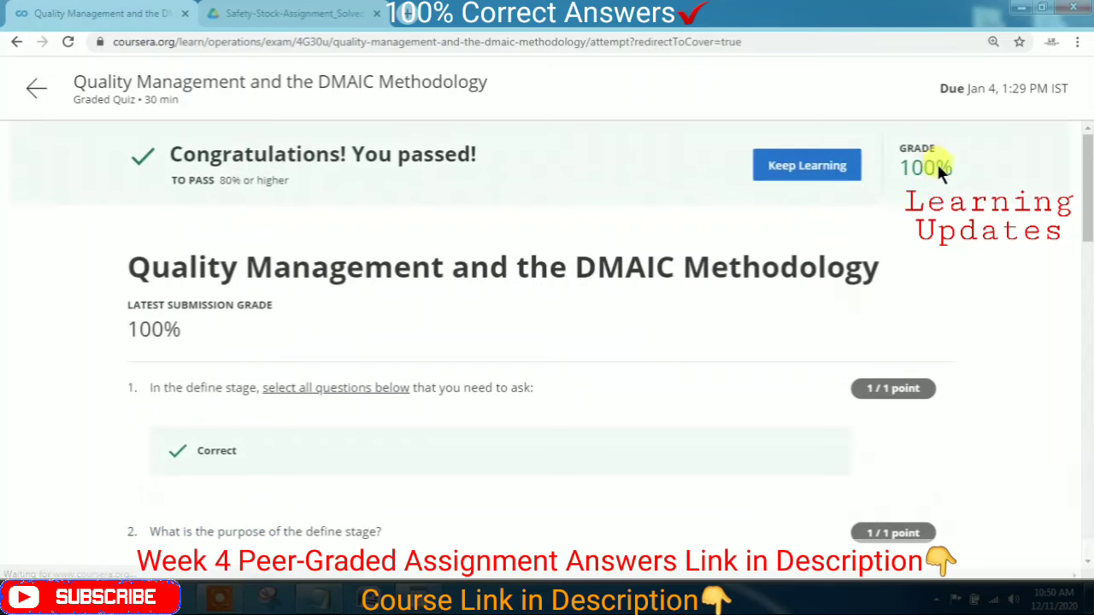
Continue from the quiz results, dismiss the skills survey, and check the grade on the quiz page.
{"action": "left_click", "coordinate": [759, 167]}
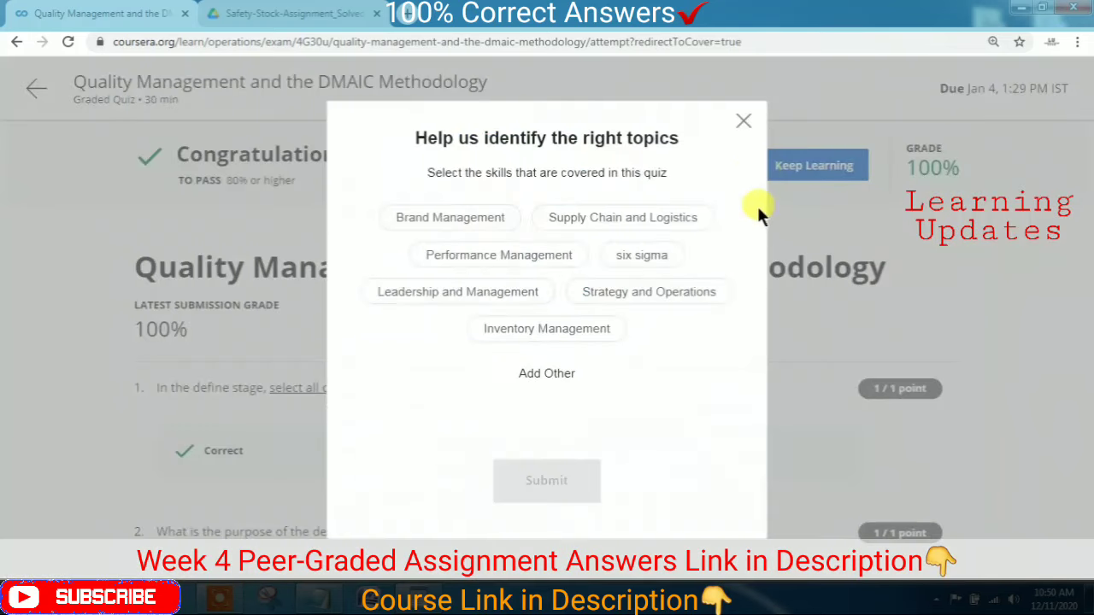
{"action": "left_click", "coordinate": [744, 120]}
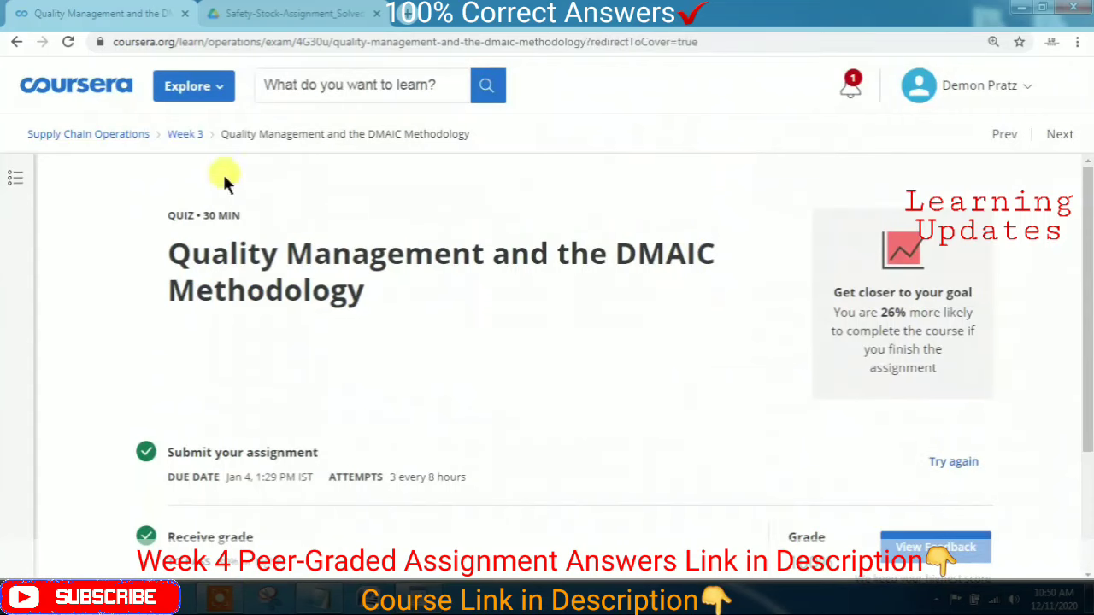
{"action": "scroll", "coordinate": [228, 267], "scroll_direction": "down", "scroll_amount": 1}
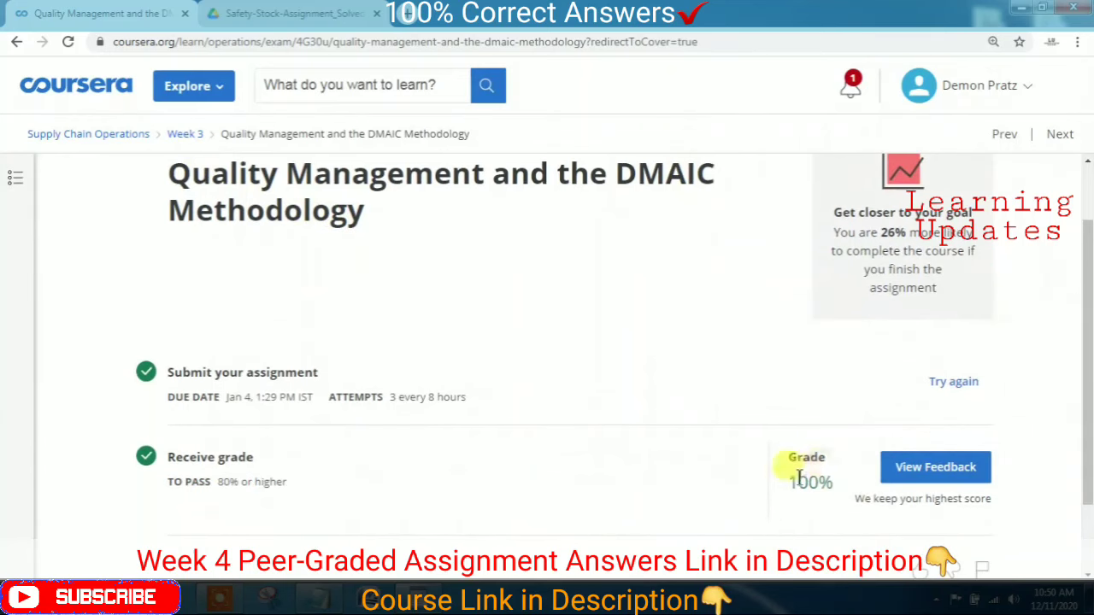
Return to the Supply Chain Operations course overview and open the Week 4 Lean Six Sigma peer-graded assignment.
{"action": "left_click", "coordinate": [77, 135]}
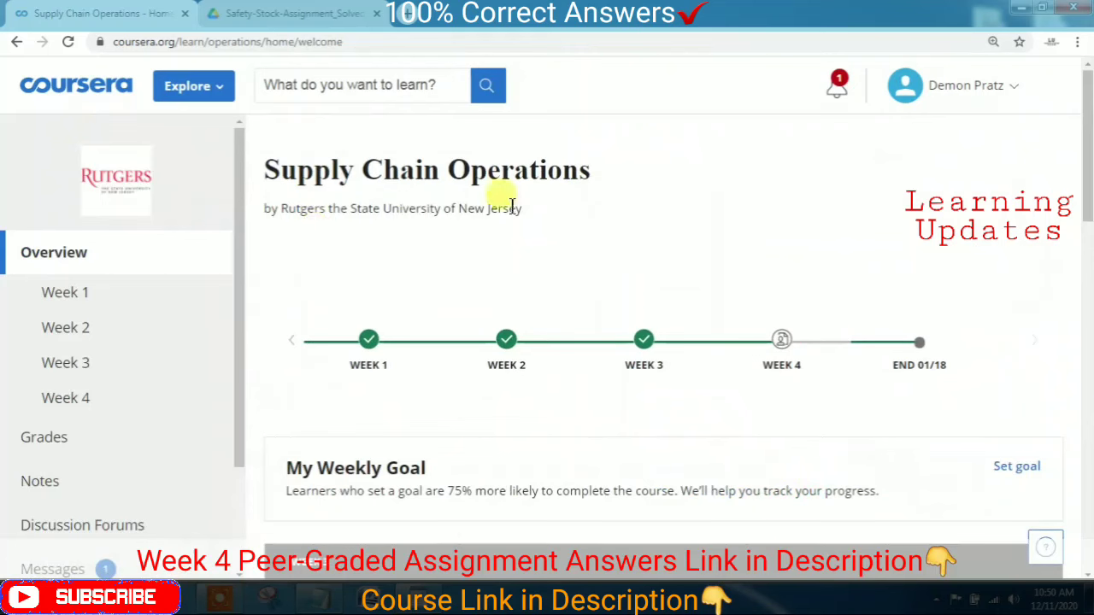
{"action": "scroll", "coordinate": [585, 243], "scroll_direction": "down", "scroll_amount": 8}
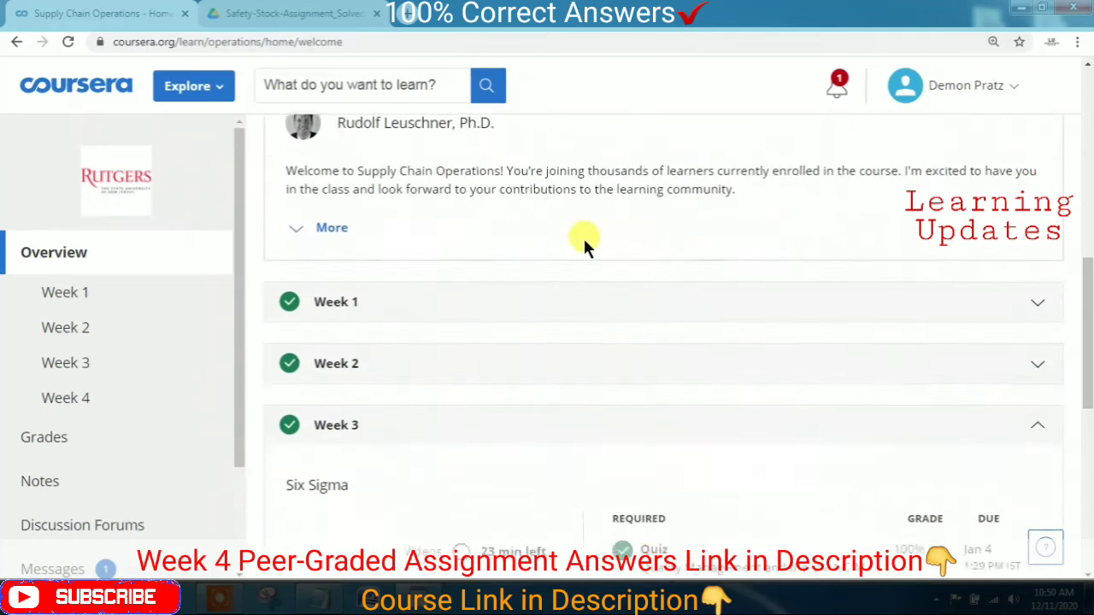
{"action": "scroll", "coordinate": [585, 245], "scroll_direction": "down", "scroll_amount": 2}
{"action": "scroll", "coordinate": [584, 245], "scroll_direction": "down", "scroll_amount": 1}
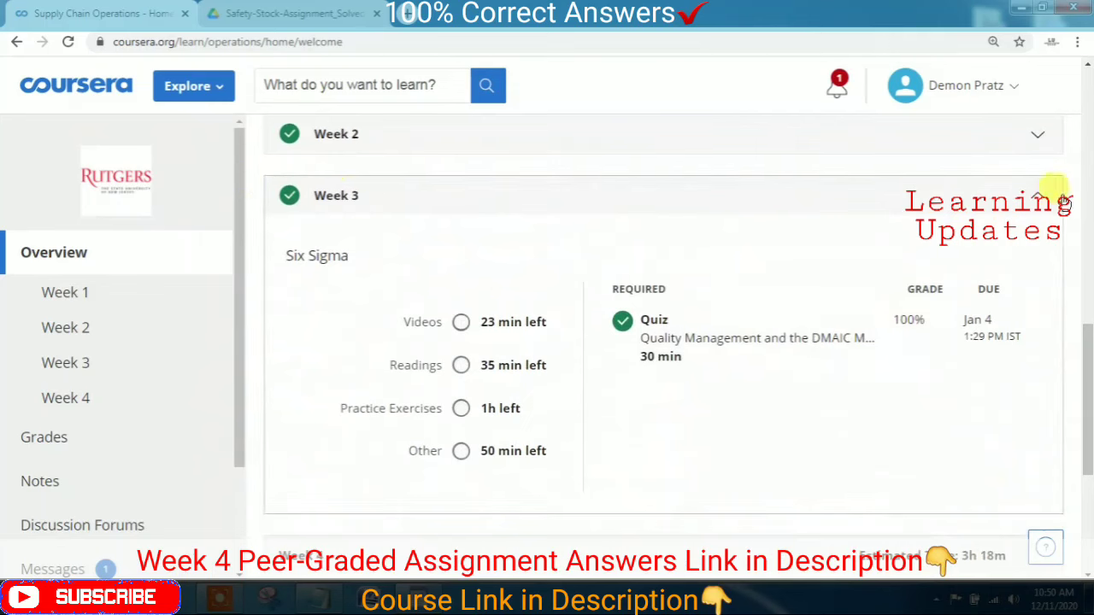
{"action": "left_click", "coordinate": [1034, 199]}
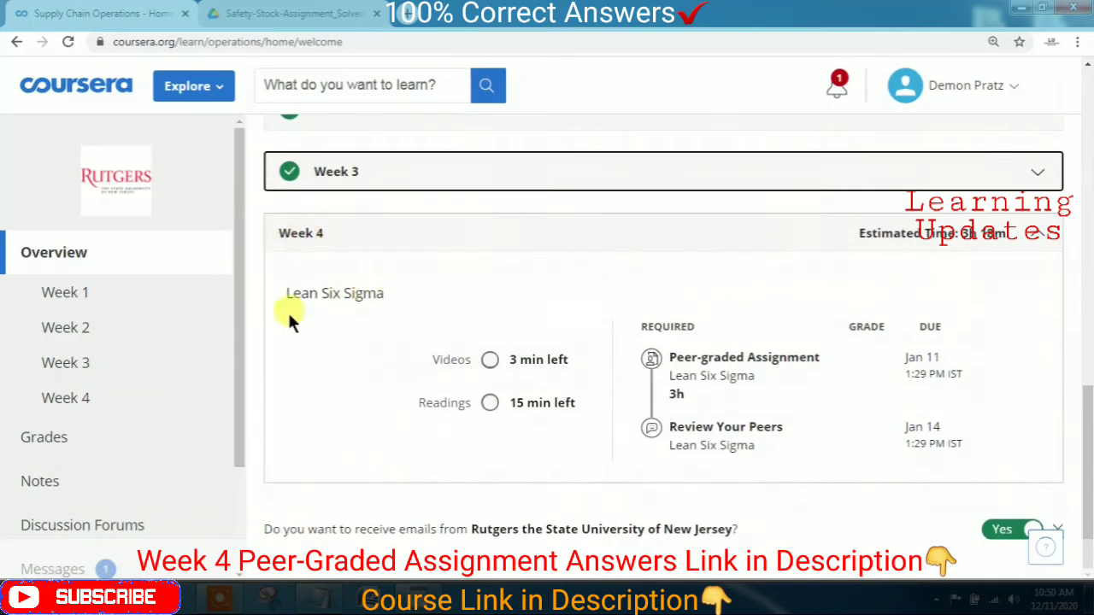
{"action": "left_click", "coordinate": [720, 366]}
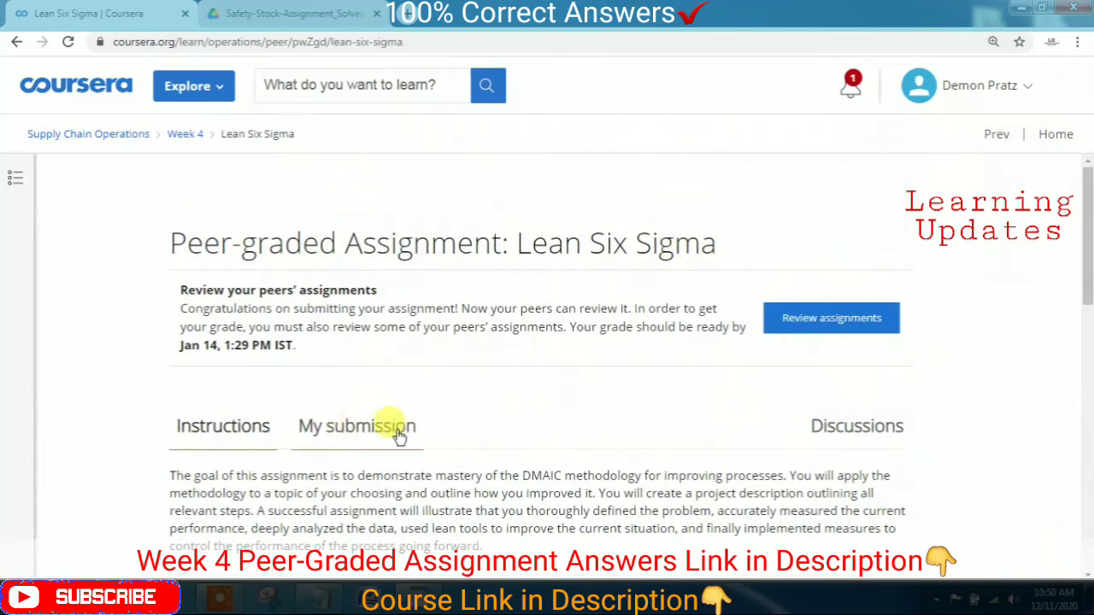
Review the existing Lean Six Sigma submission through to its end and reopen it for editing.
{"action": "left_click", "coordinate": [355, 425]}
{"action": "scroll", "coordinate": [476, 398], "scroll_direction": "down", "scroll_amount": 3}
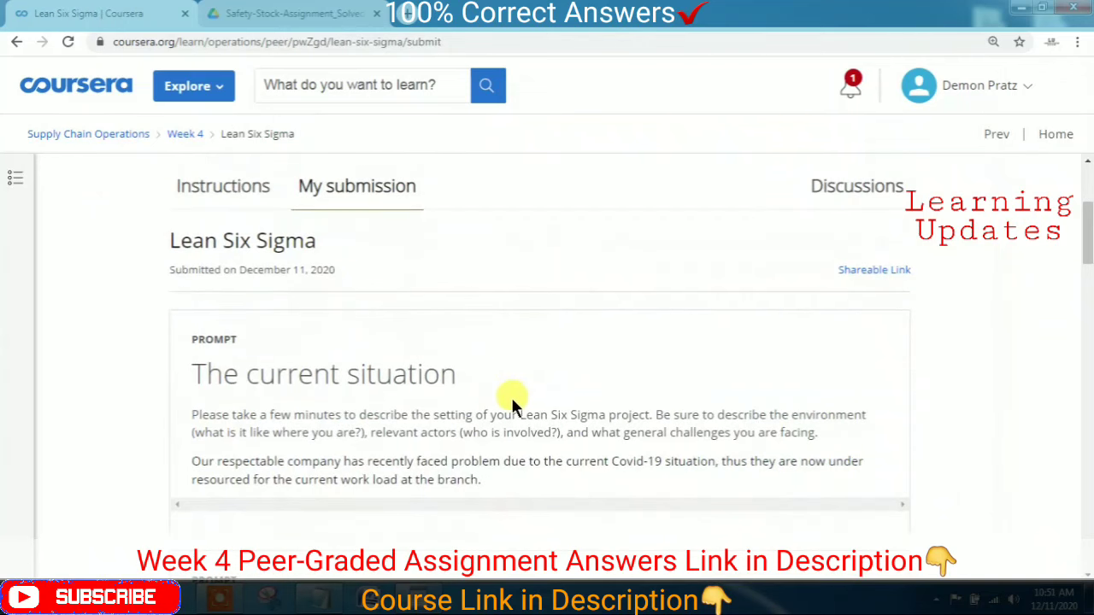
{"action": "scroll", "coordinate": [597, 359], "scroll_direction": "down", "scroll_amount": 9}
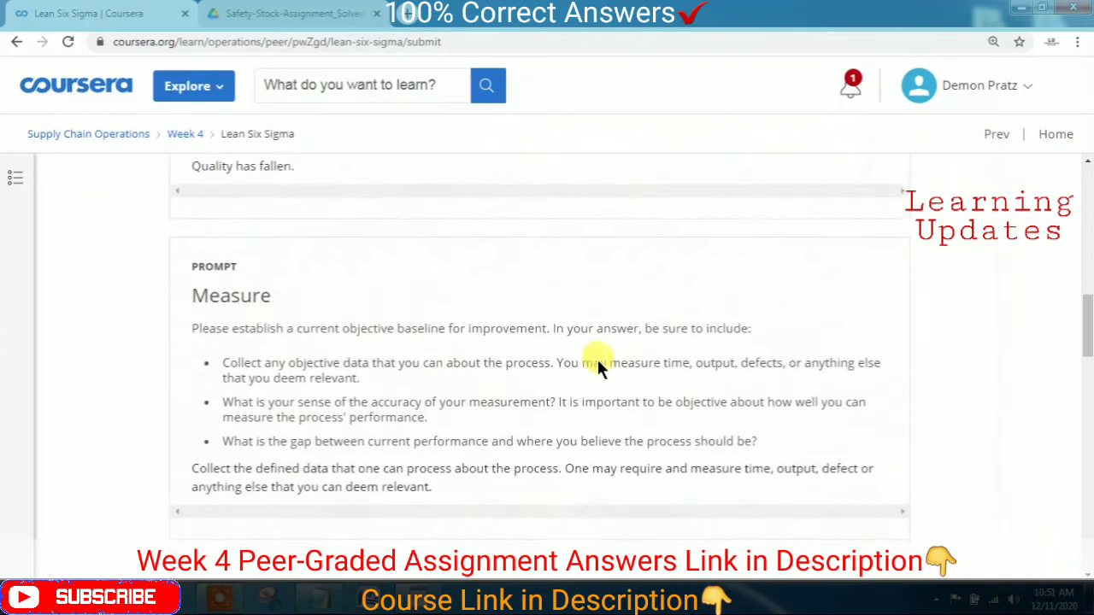
{"action": "scroll", "coordinate": [598, 360], "scroll_direction": "down", "scroll_amount": 15}
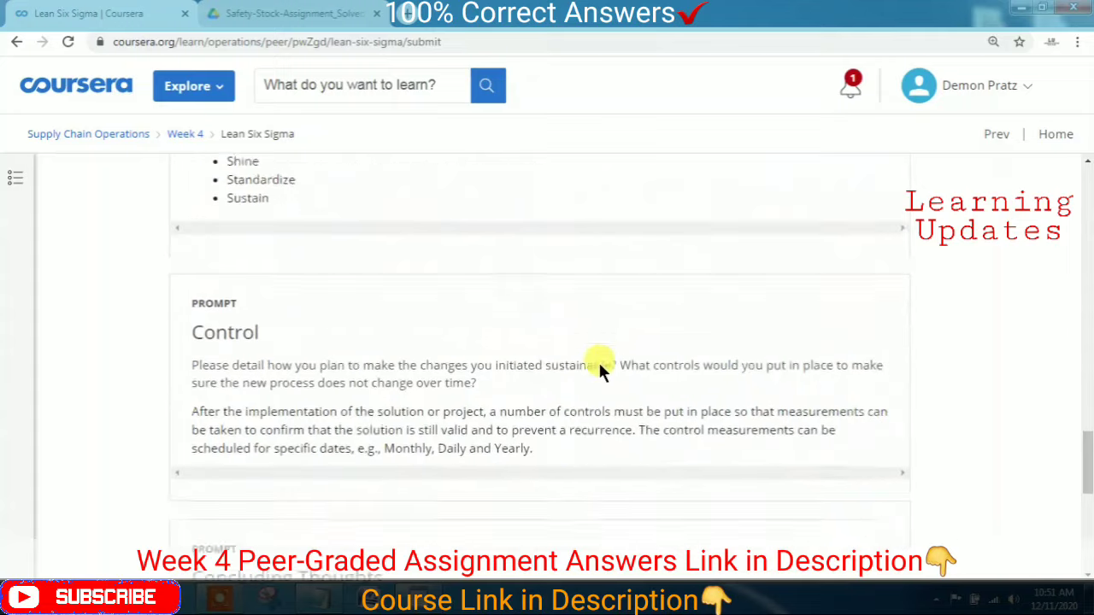
{"action": "scroll", "coordinate": [599, 360], "scroll_direction": "down", "scroll_amount": 2}
{"action": "left_click", "coordinate": [812, 291]}
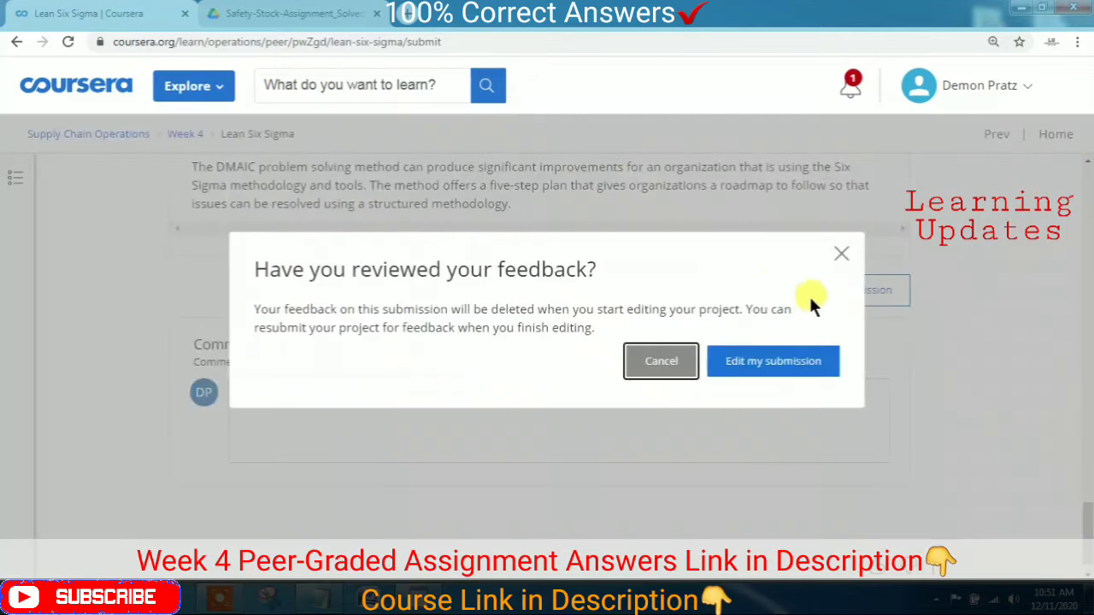
{"action": "left_click", "coordinate": [791, 363]}
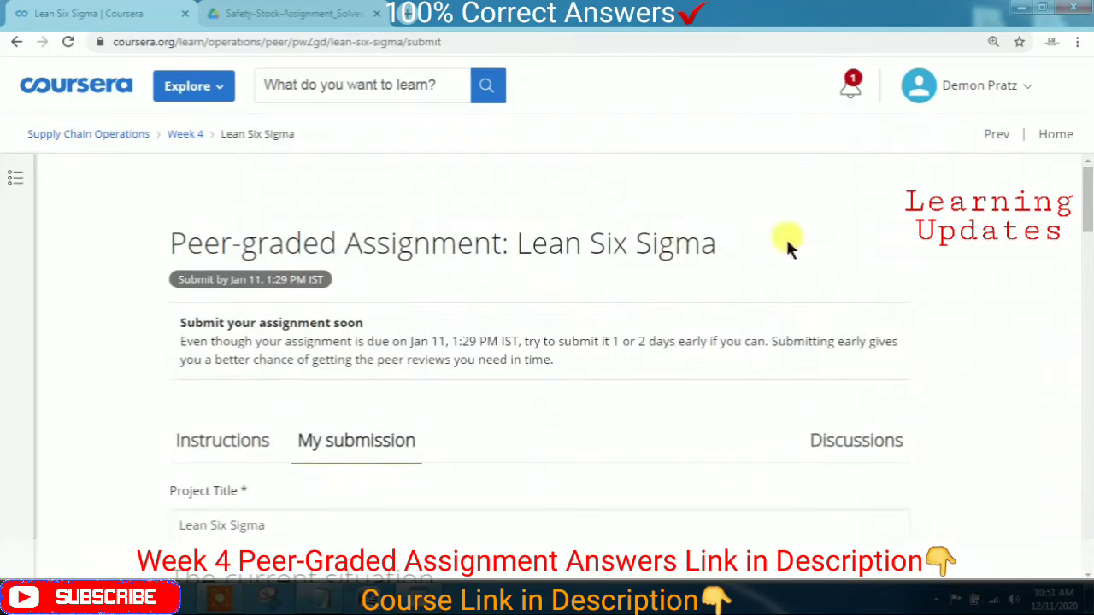
Copy "Lean Six Sigma" from the assignment heading and paste it over the existing project title.
{"action": "left_click_drag", "start_coordinate": [516, 241], "coordinate": [731, 240]}
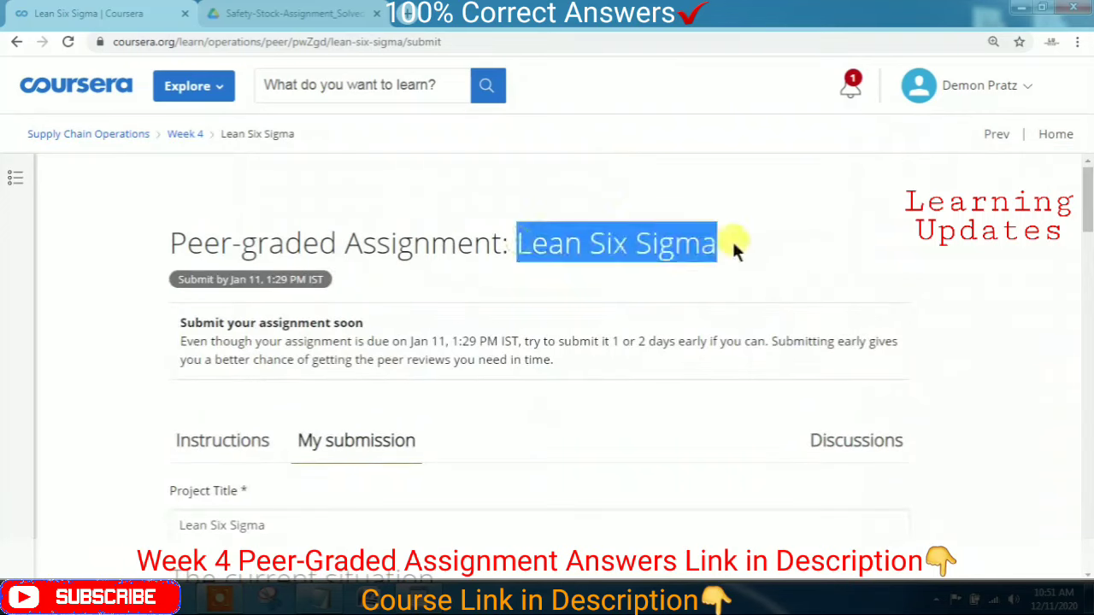
{"action": "right_click", "coordinate": [639, 248]}
{"action": "left_click", "coordinate": [675, 259]}
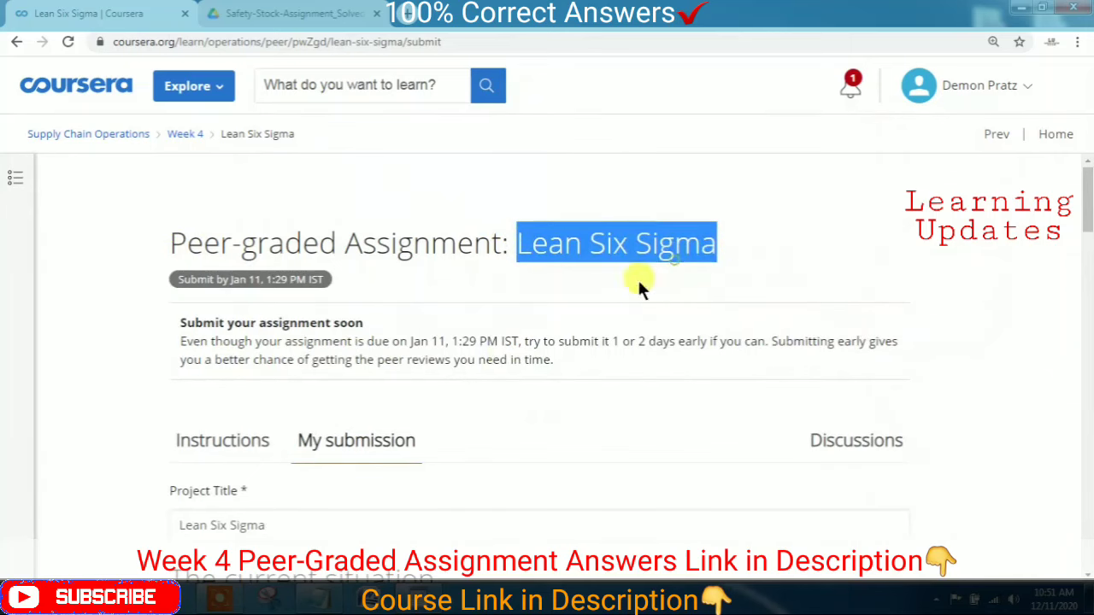
{"action": "scroll", "coordinate": [342, 411], "scroll_direction": "down", "scroll_amount": 2}
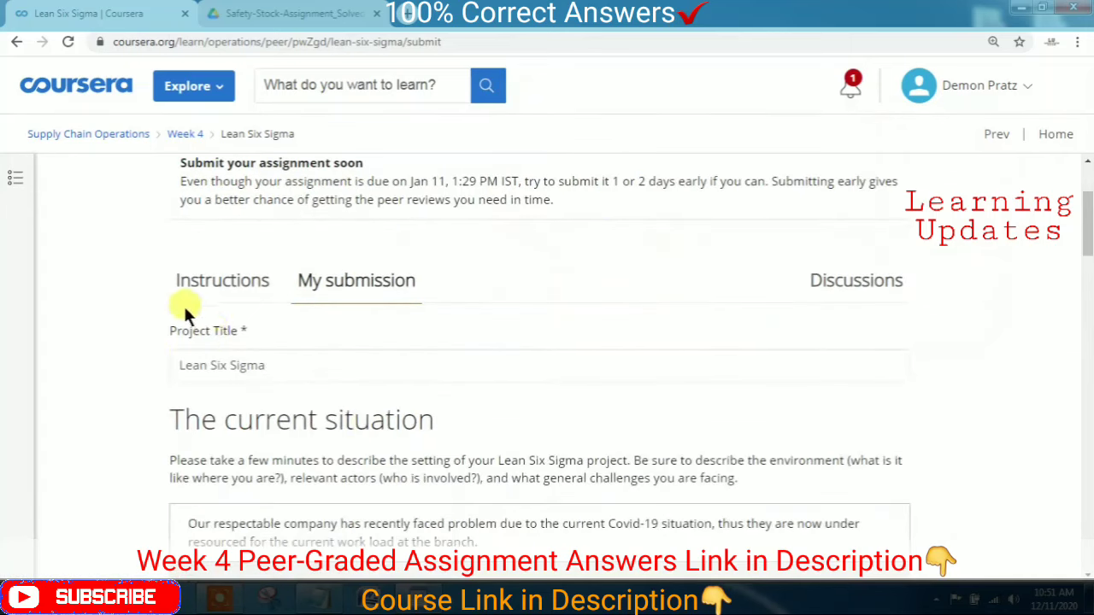
{"action": "double_click", "coordinate": [287, 359]}
{"action": "right_click", "coordinate": [290, 363]}
{"action": "key", "text": "Escape"}
{"action": "left_click_drag", "start_coordinate": [268, 366], "coordinate": [175, 363]}
{"action": "right_click", "coordinate": [178, 363]}
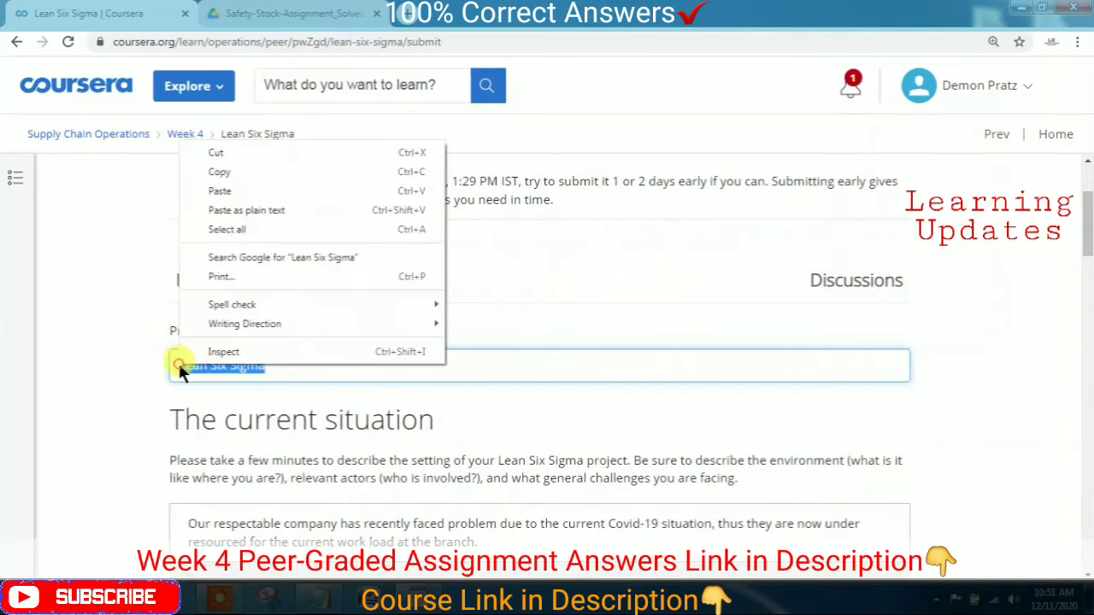
{"action": "left_click", "coordinate": [242, 192]}
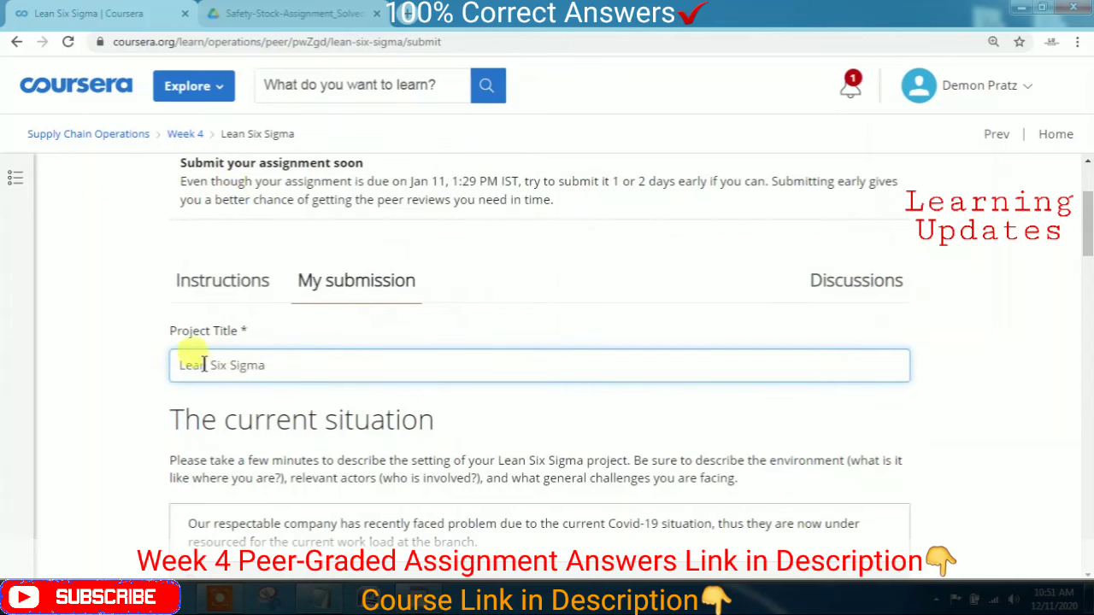
Compare the submission's current situation prompt and response with the prepared answers document.
{"action": "left_click", "coordinate": [427, 603]}
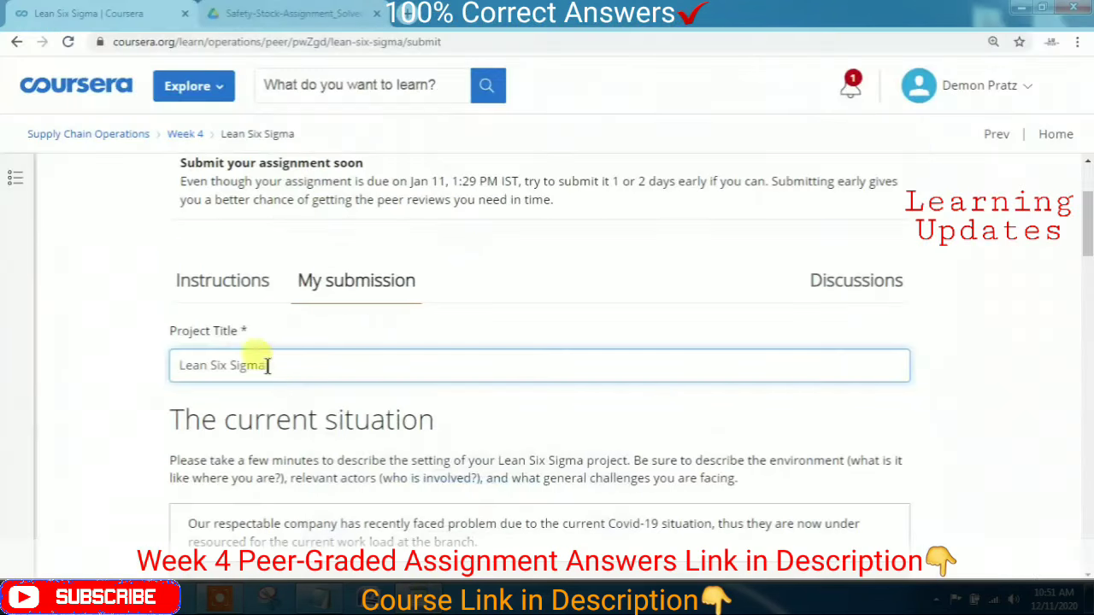
{"action": "scroll", "coordinate": [146, 410], "scroll_direction": "down", "scroll_amount": 2}
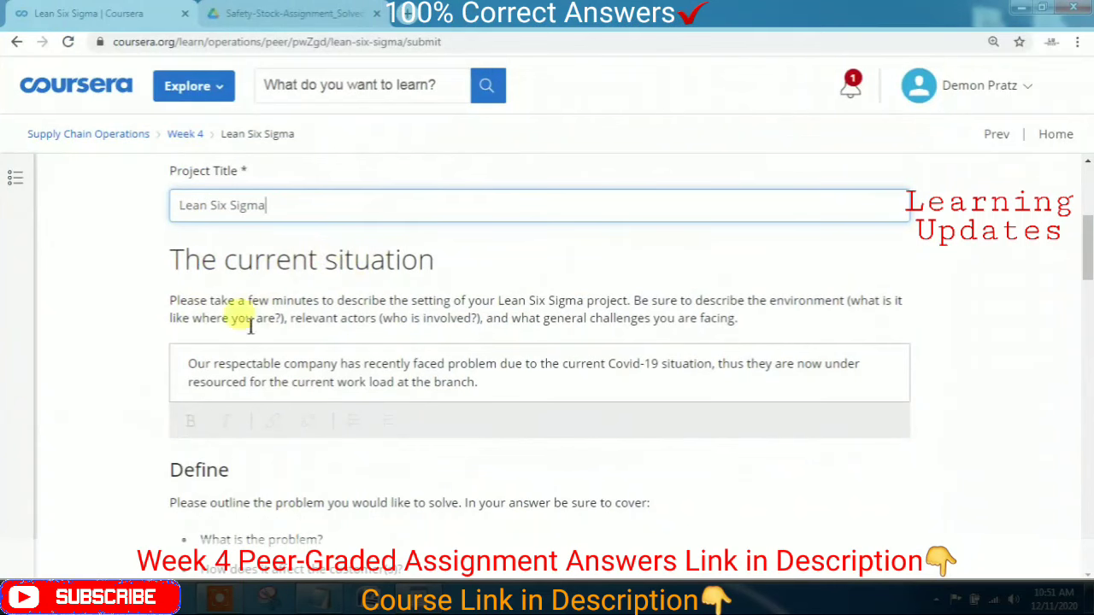
{"action": "key", "text": "alt+Tab"}
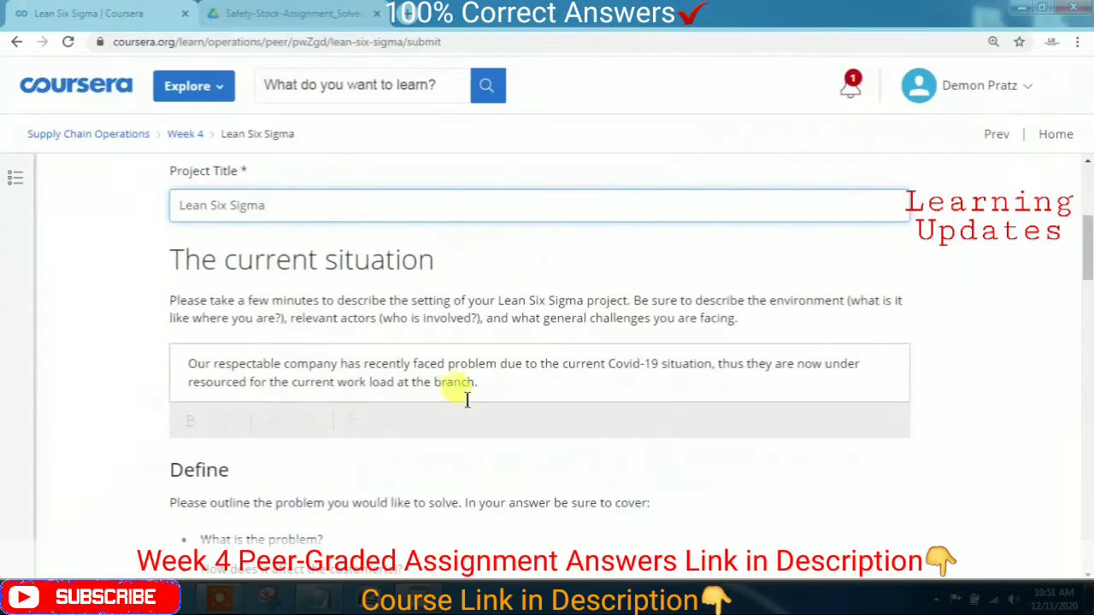
Find the Define prompt in the submission, switch to the WordPad answers document, and locate the matching Define section.
{"action": "scroll", "coordinate": [464, 397], "scroll_direction": "down", "scroll_amount": 4}
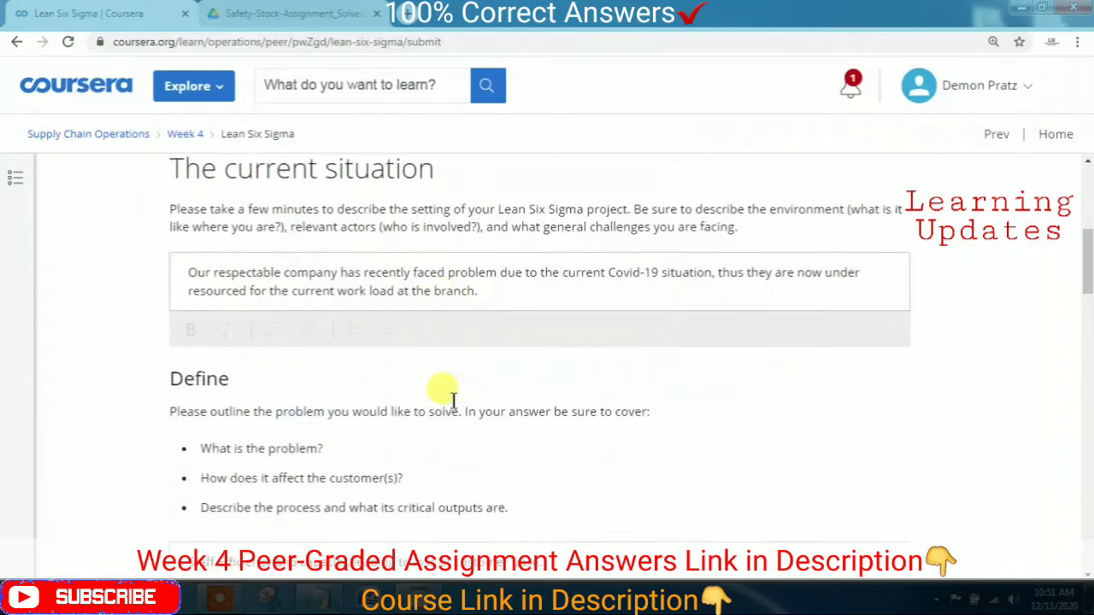
{"action": "scroll", "coordinate": [448, 373], "scroll_direction": "up", "scroll_amount": 1}
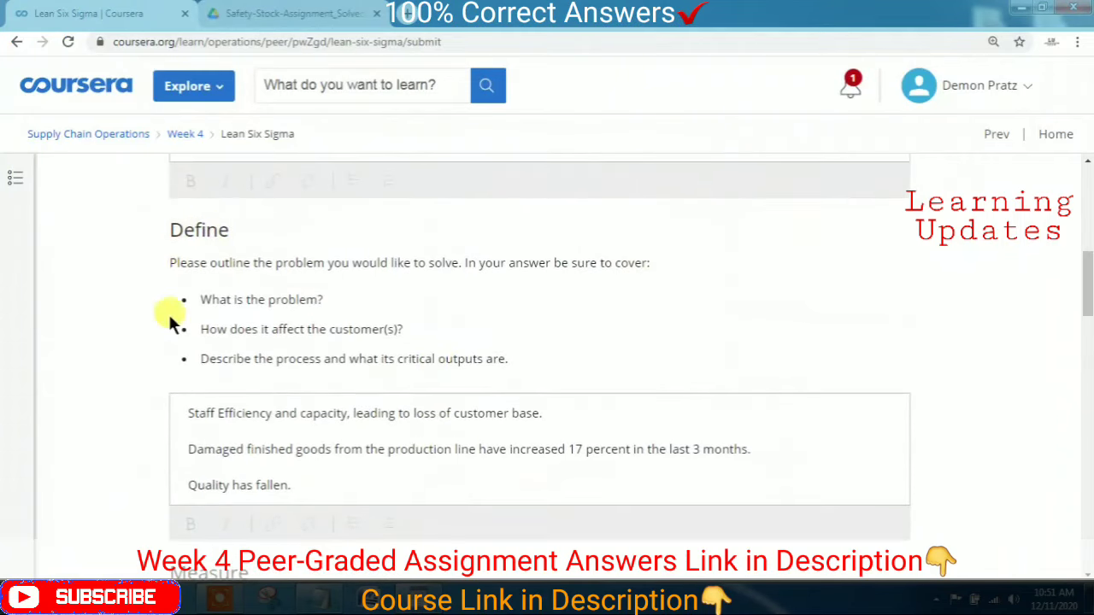
{"action": "double_click", "coordinate": [199, 230]}
{"action": "left_click", "coordinate": [414, 589]}
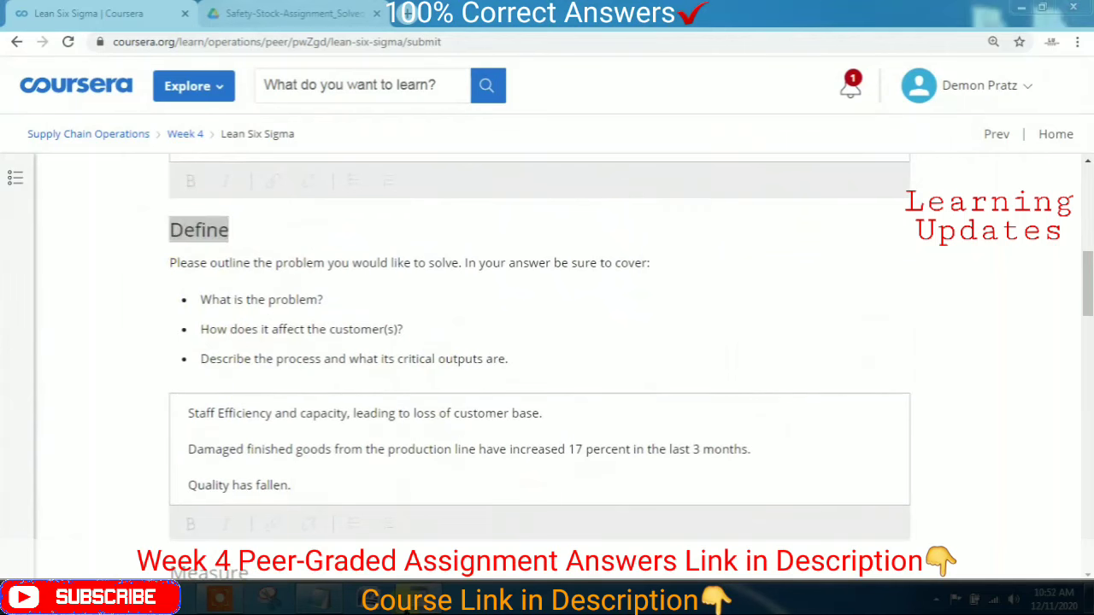
{"action": "scroll", "coordinate": [358, 436], "scroll_direction": "down", "scroll_amount": 8}
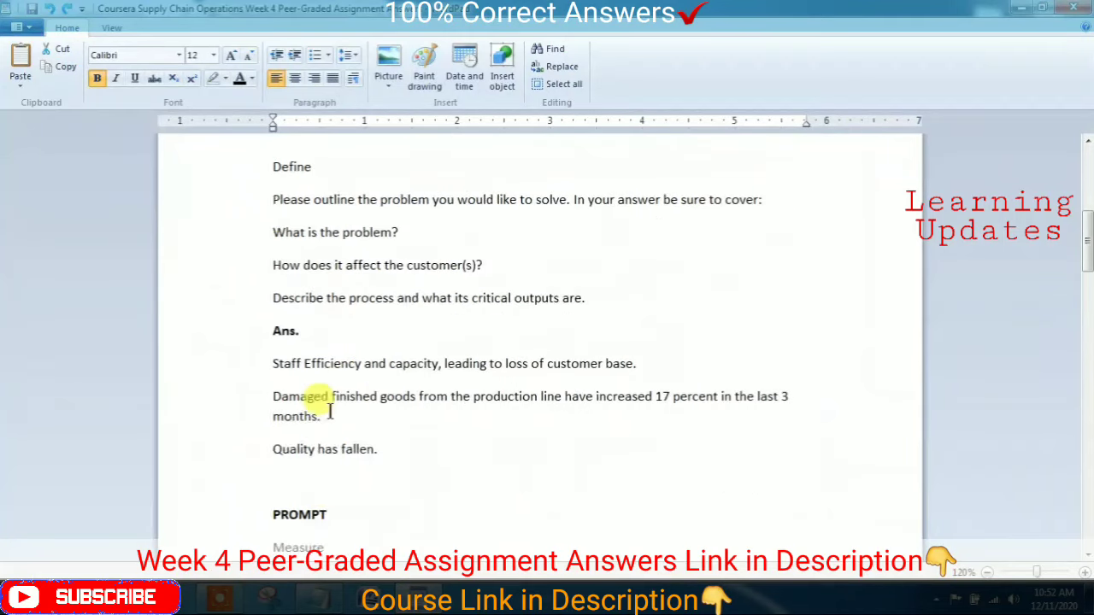
{"action": "scroll", "coordinate": [297, 201], "scroll_direction": "up", "scroll_amount": 2}
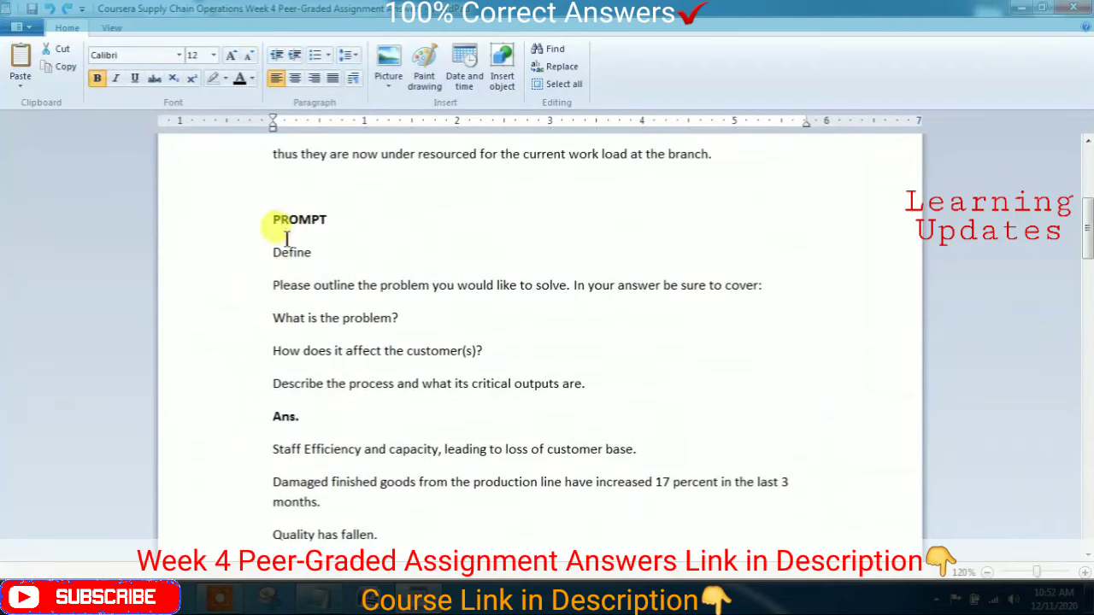
{"action": "double_click", "coordinate": [287, 250]}
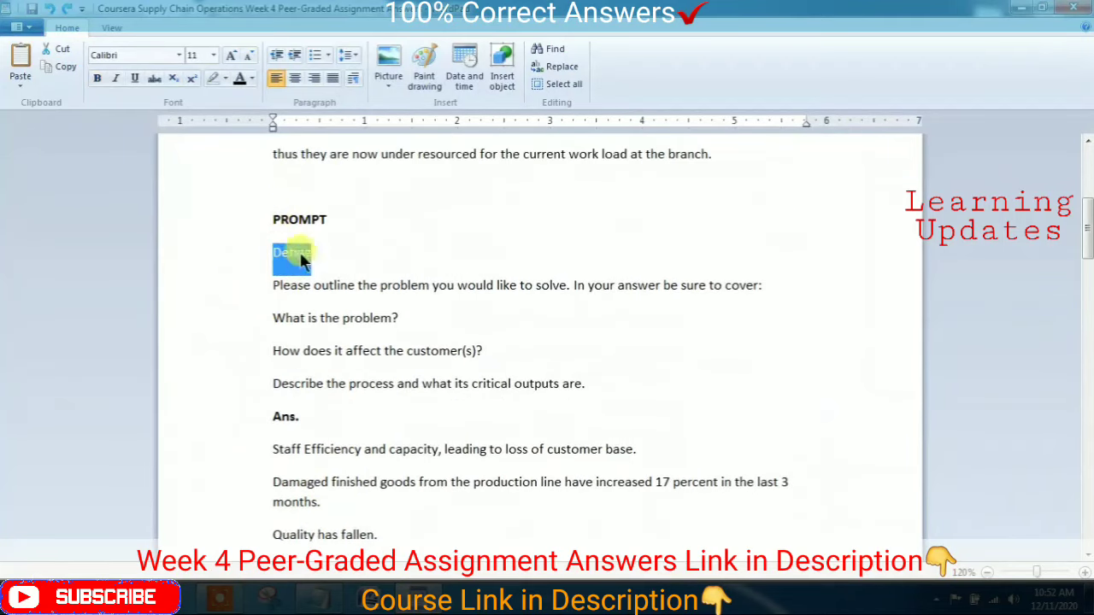
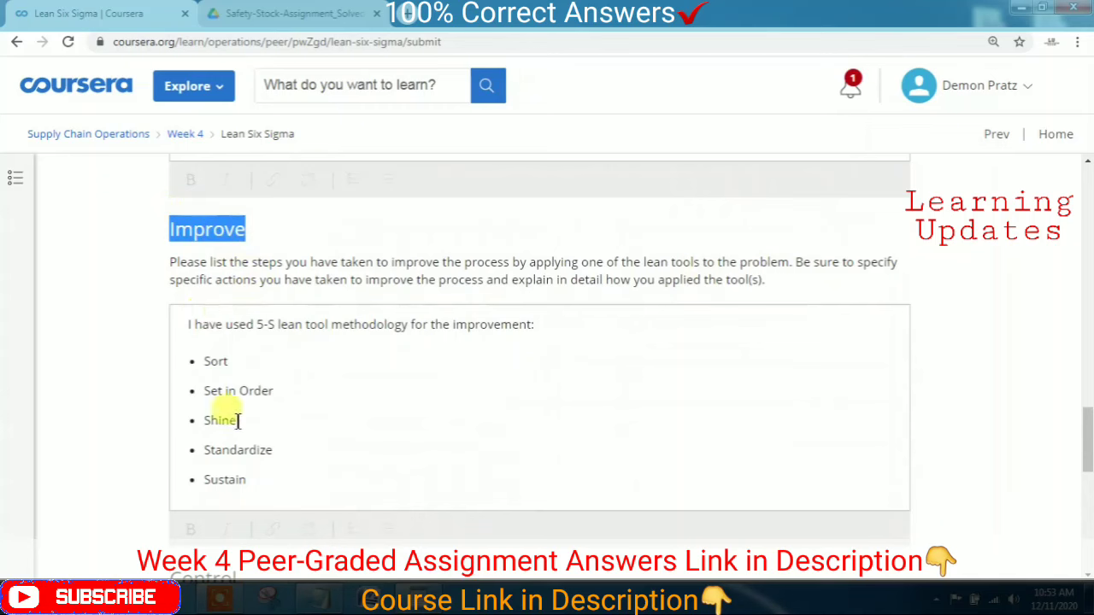
Switch to the WordPad answers document, locate the Improve section to compare with the submission's response, and return to Coursera in the browser.
{"action": "key", "text": "alt+Tab"}
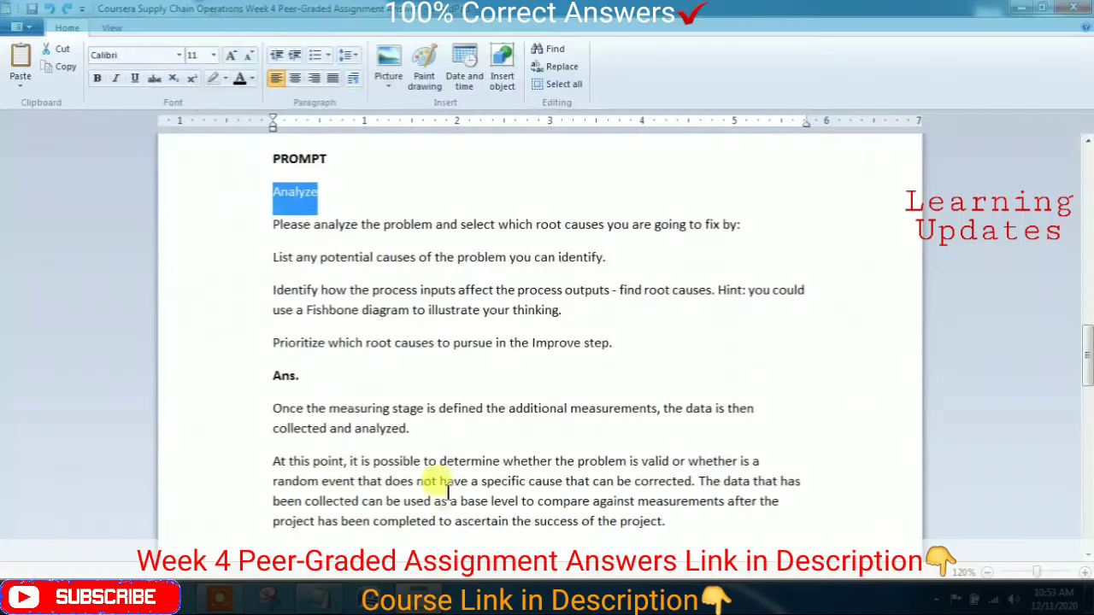
{"action": "scroll", "coordinate": [346, 380], "scroll_direction": "down", "scroll_amount": 10}
{"action": "scroll", "coordinate": [349, 376], "scroll_direction": "up", "scroll_amount": 2}
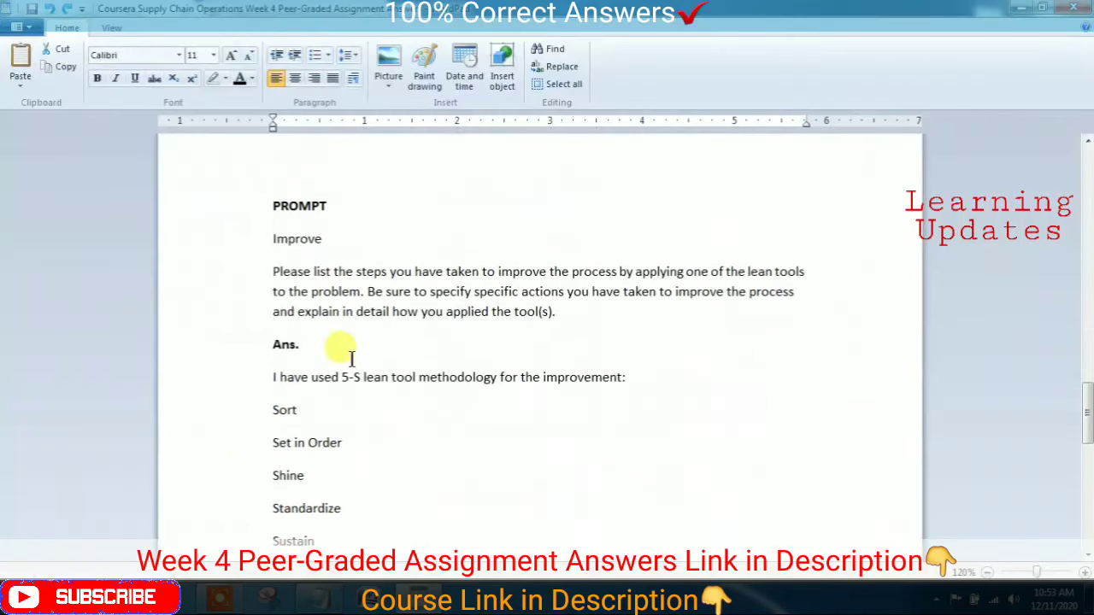
{"action": "scroll", "coordinate": [350, 359], "scroll_direction": "down", "scroll_amount": 2}
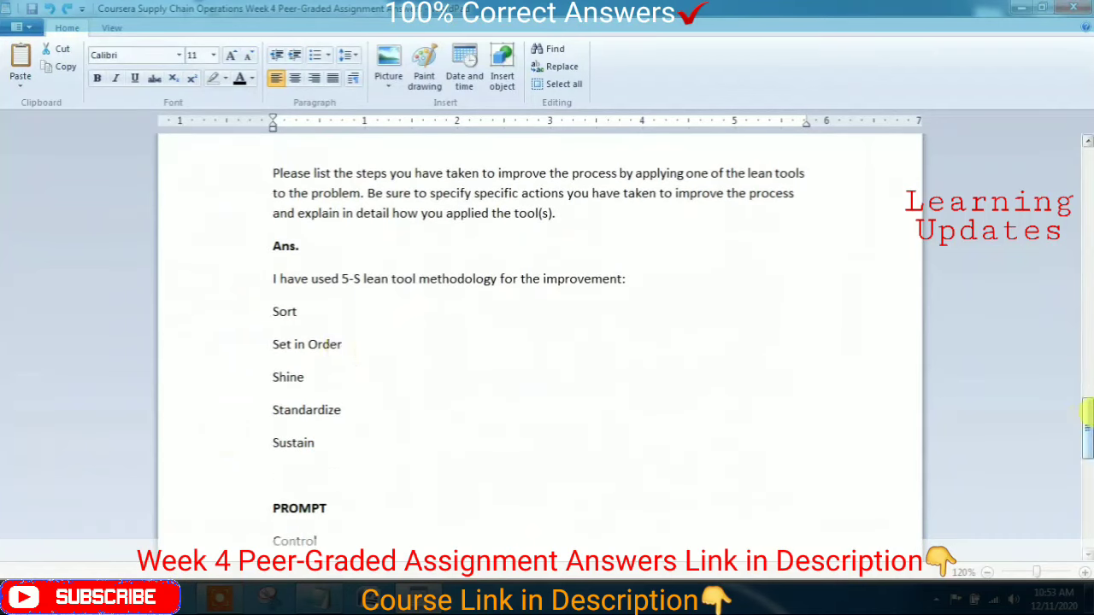
{"action": "scroll", "coordinate": [539, 342], "scroll_direction": "up", "scroll_amount": 1}
{"action": "scroll", "coordinate": [539, 341], "scroll_direction": "up", "scroll_amount": 1}
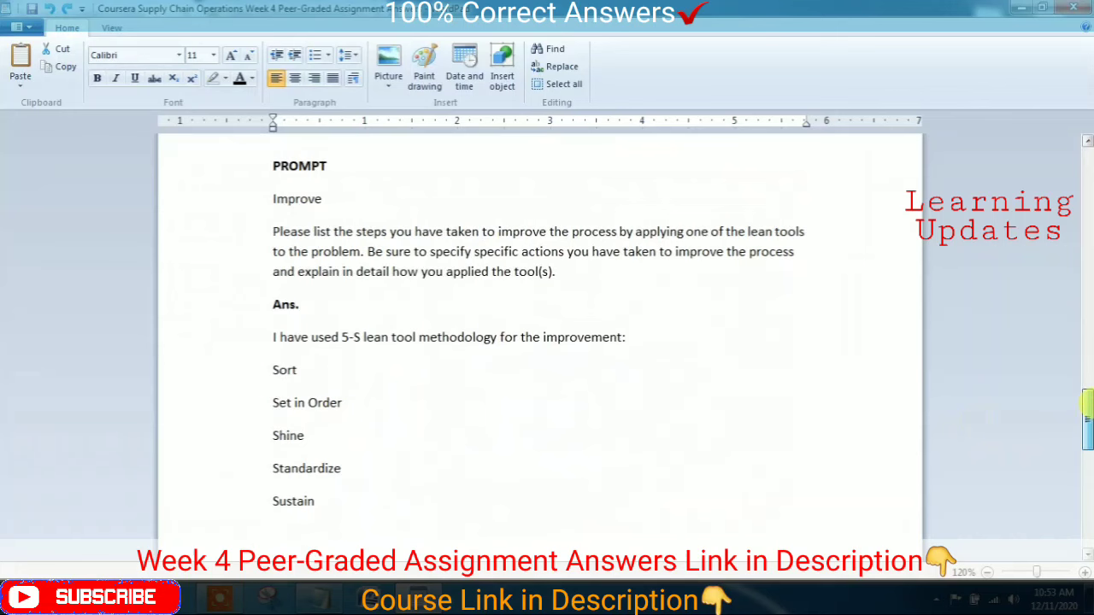
{"action": "double_click", "coordinate": [289, 205]}
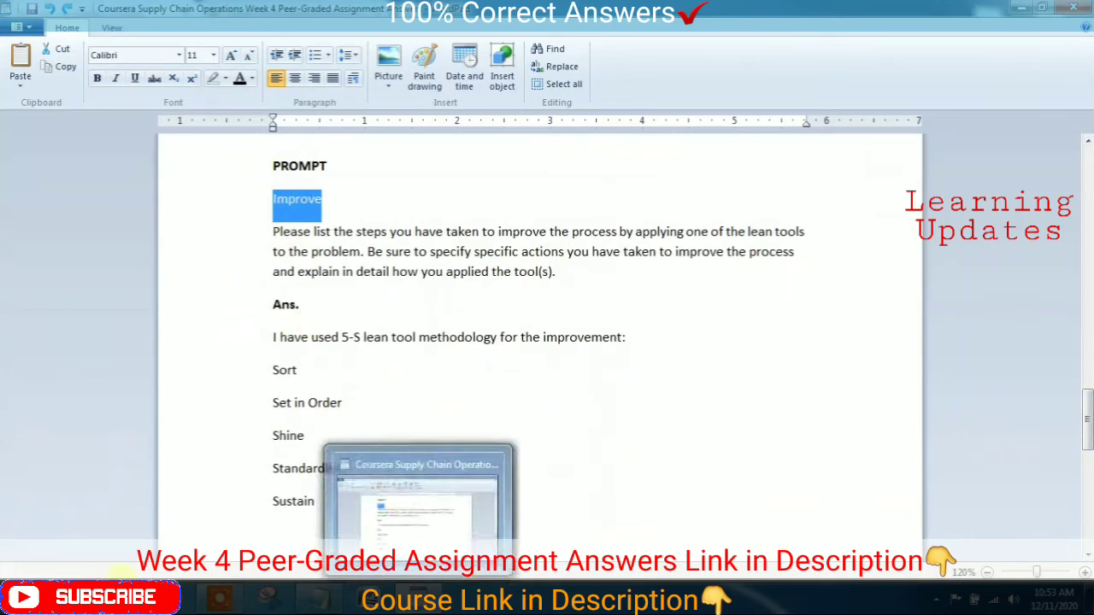
{"action": "left_click", "coordinate": [150, 598]}
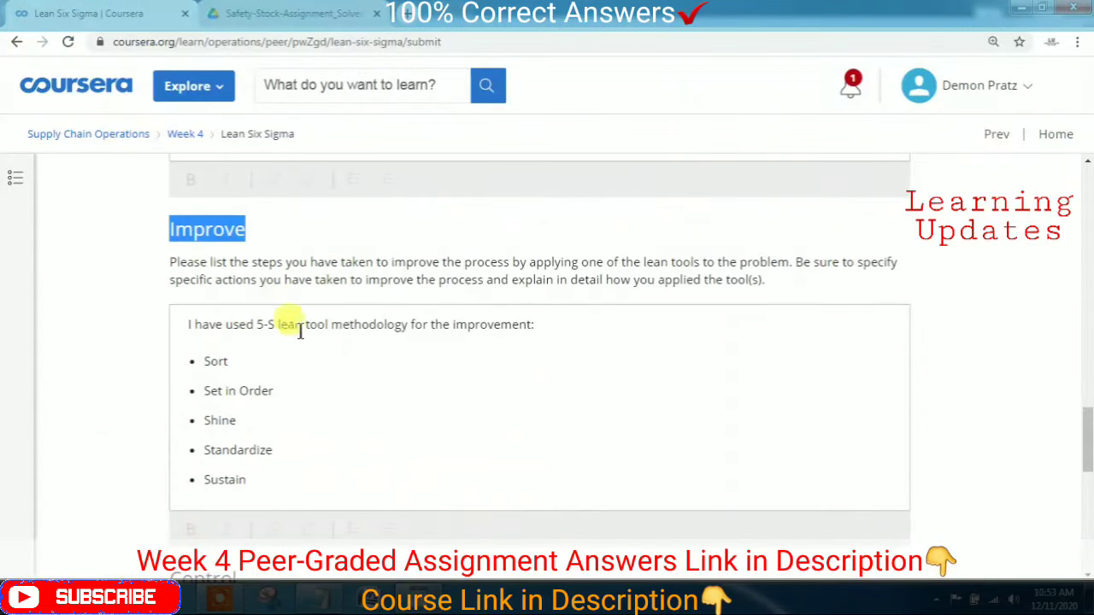
Compare the submission's Control prompt and response with the Control section of the WordPad answers document, and return to the Coursera submission.
{"action": "scroll", "coordinate": [261, 488], "scroll_direction": "down", "scroll_amount": 3}
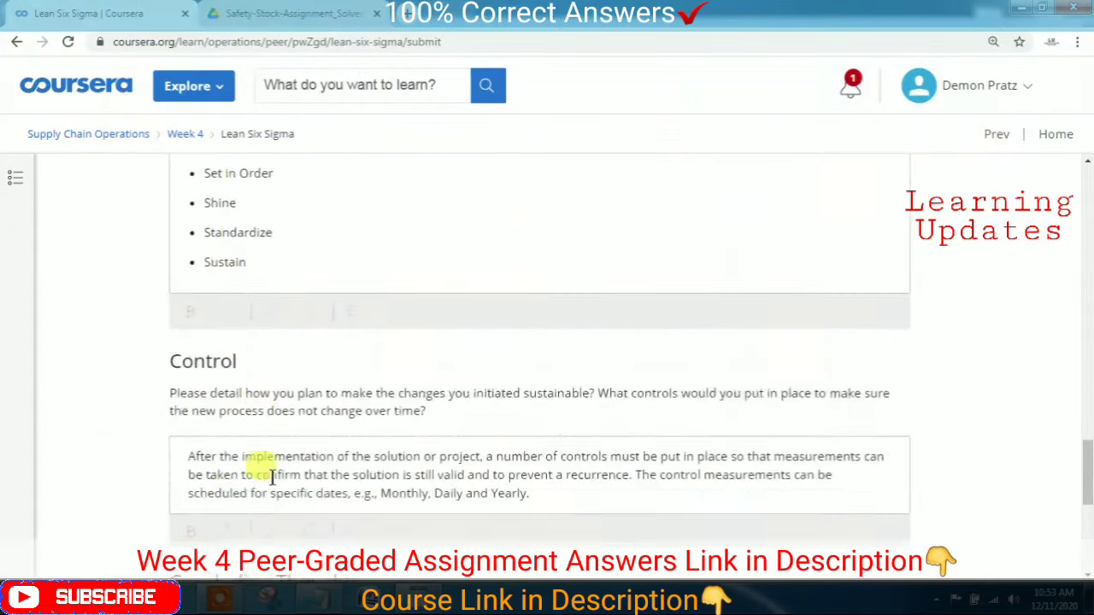
{"action": "scroll", "coordinate": [271, 477], "scroll_direction": "down", "scroll_amount": 2}
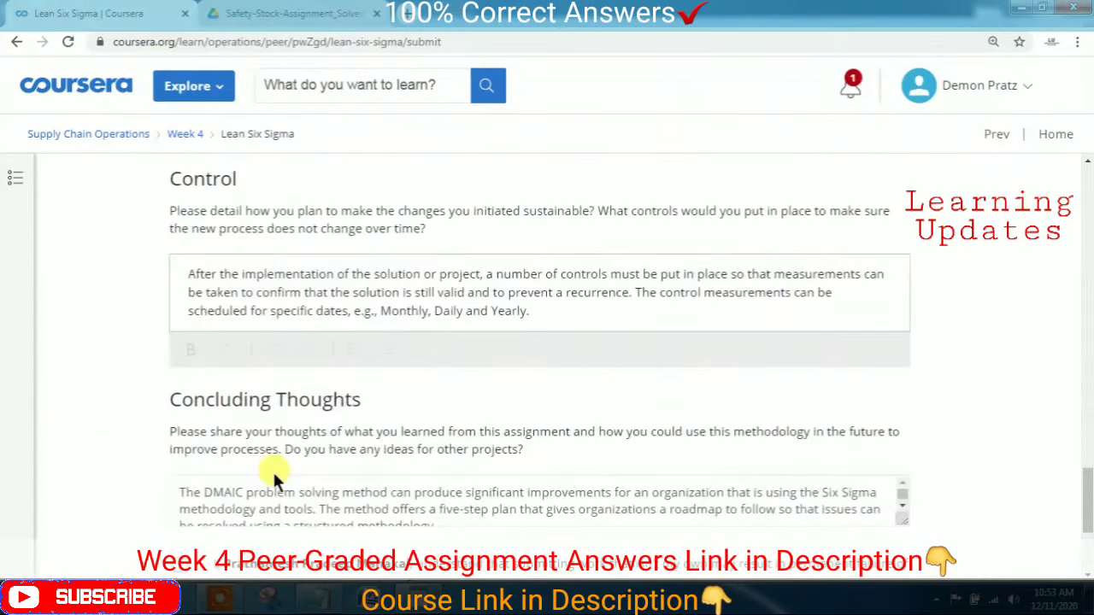
{"action": "double_click", "coordinate": [201, 181]}
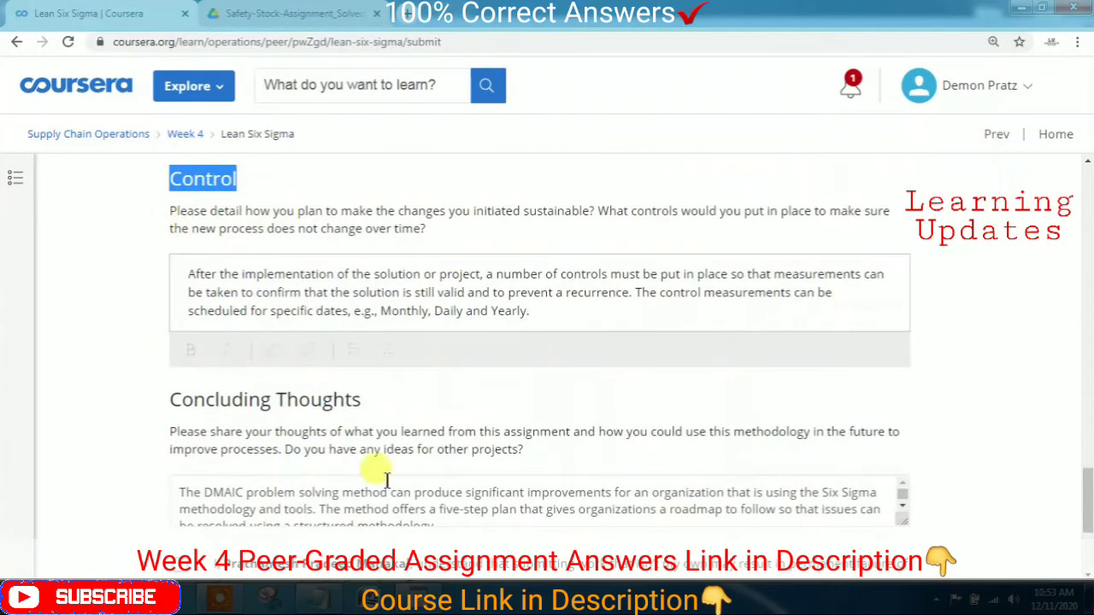
{"action": "key", "text": "alt+Tab"}
{"action": "scroll", "coordinate": [287, 370], "scroll_direction": "down", "scroll_amount": 3}
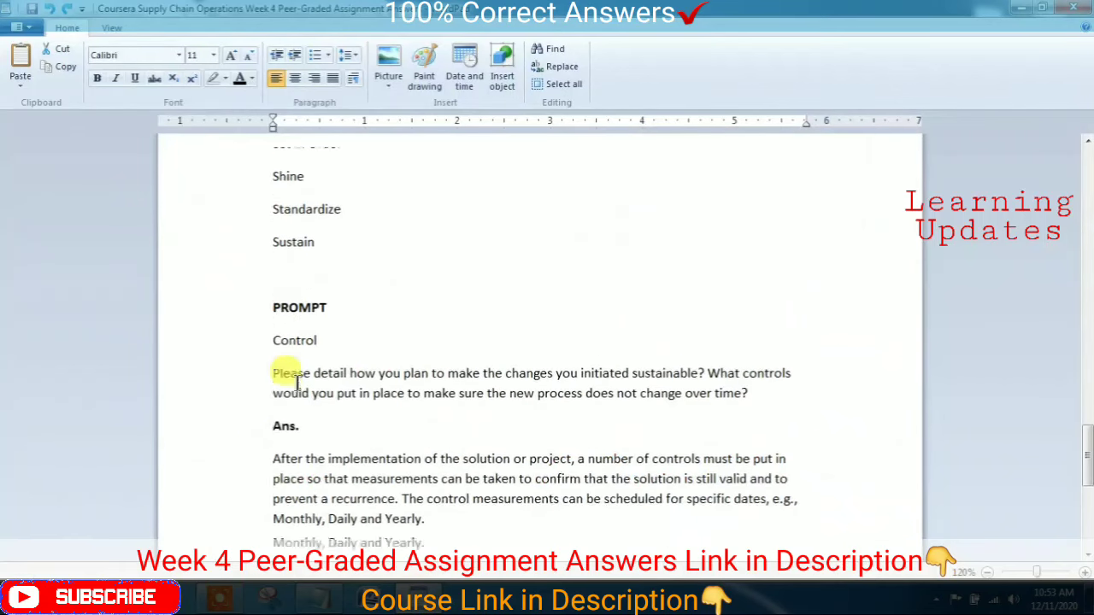
{"action": "scroll", "coordinate": [299, 380], "scroll_direction": "down", "scroll_amount": 3}
{"action": "scroll", "coordinate": [294, 379], "scroll_direction": "up", "scroll_amount": 2}
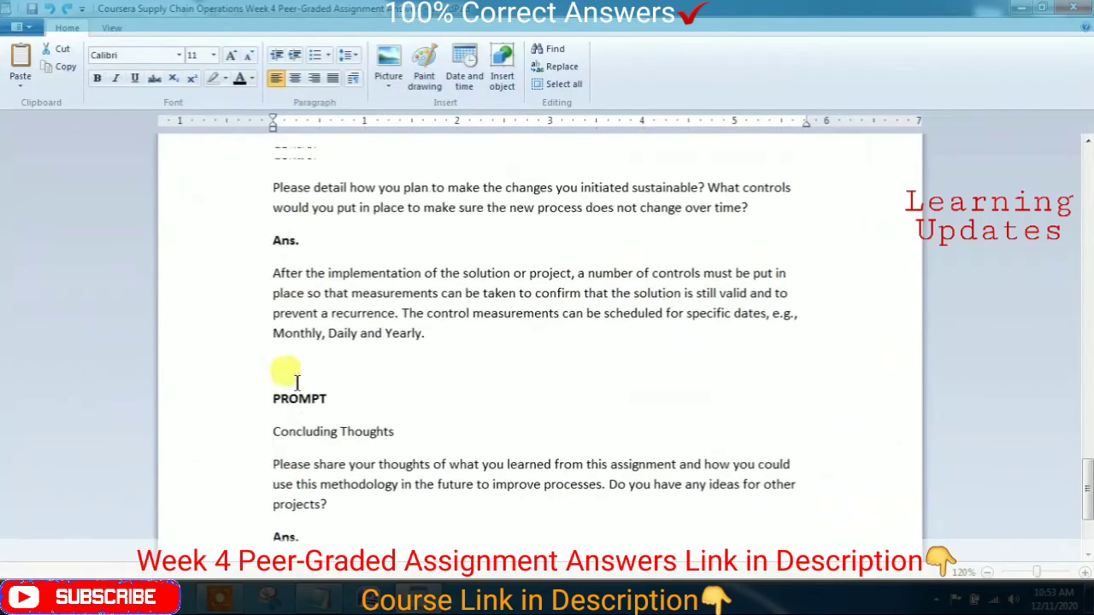
{"action": "left_click_drag", "start_coordinate": [275, 229], "coordinate": [317, 235]}
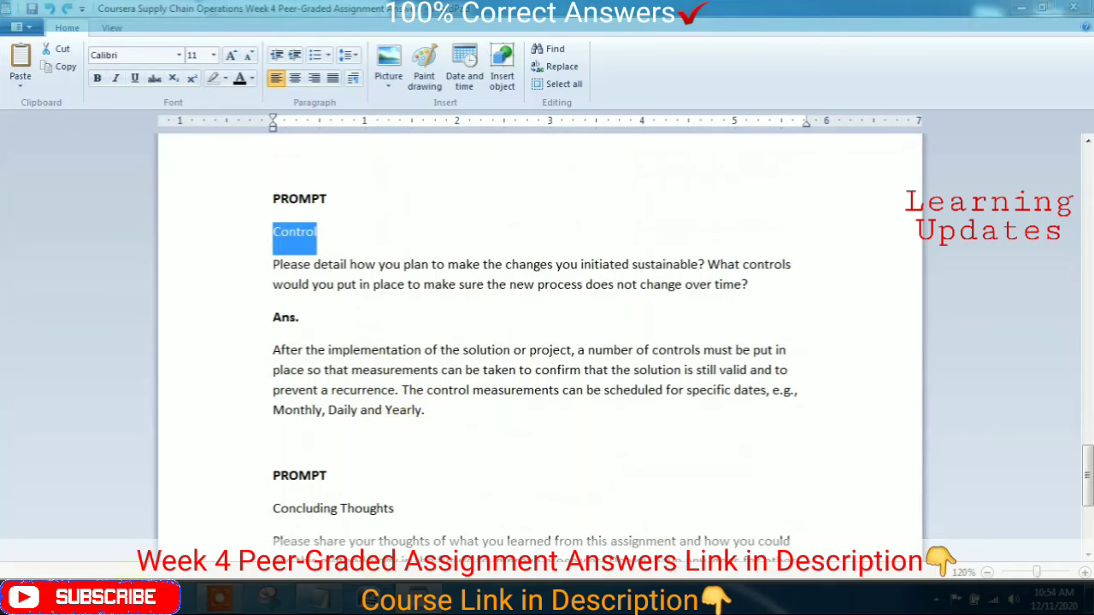
{"action": "key", "text": "alt+Tab"}
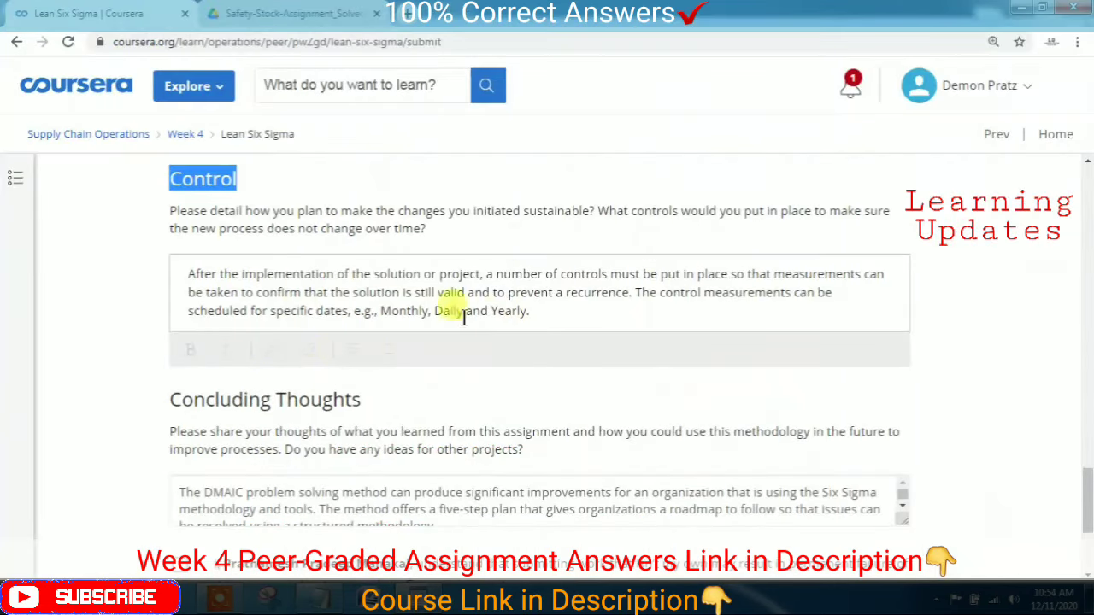
Compare the submission's Concluding Thoughts response with the matching section of the WordPad answers document, ending back at the Coursera submission.
{"action": "scroll", "coordinate": [342, 362], "scroll_direction": "down", "scroll_amount": 2}
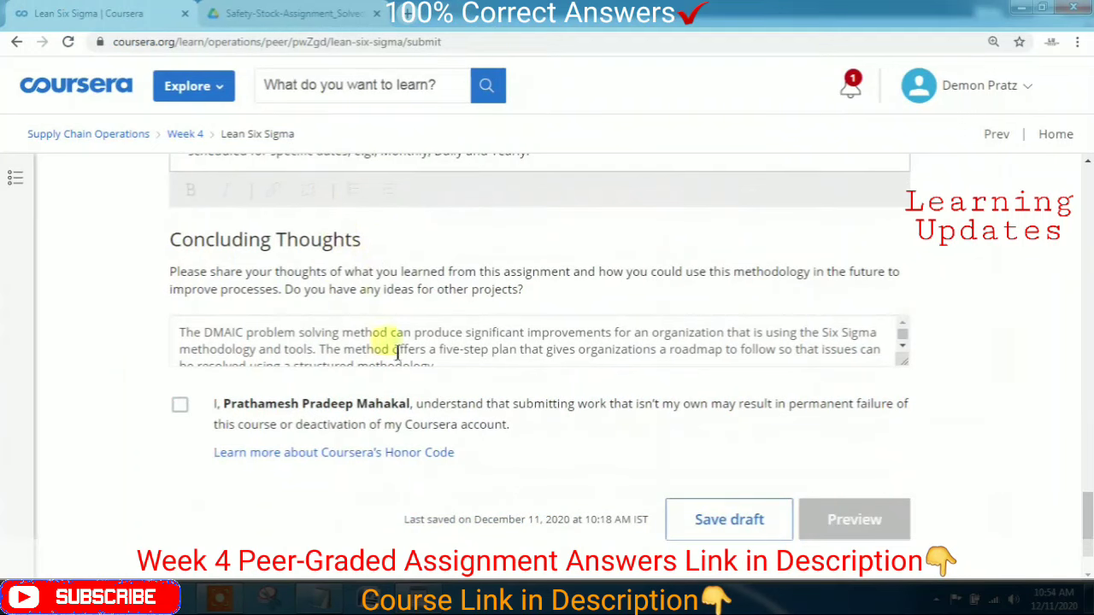
{"action": "key", "text": "alt+Tab"}
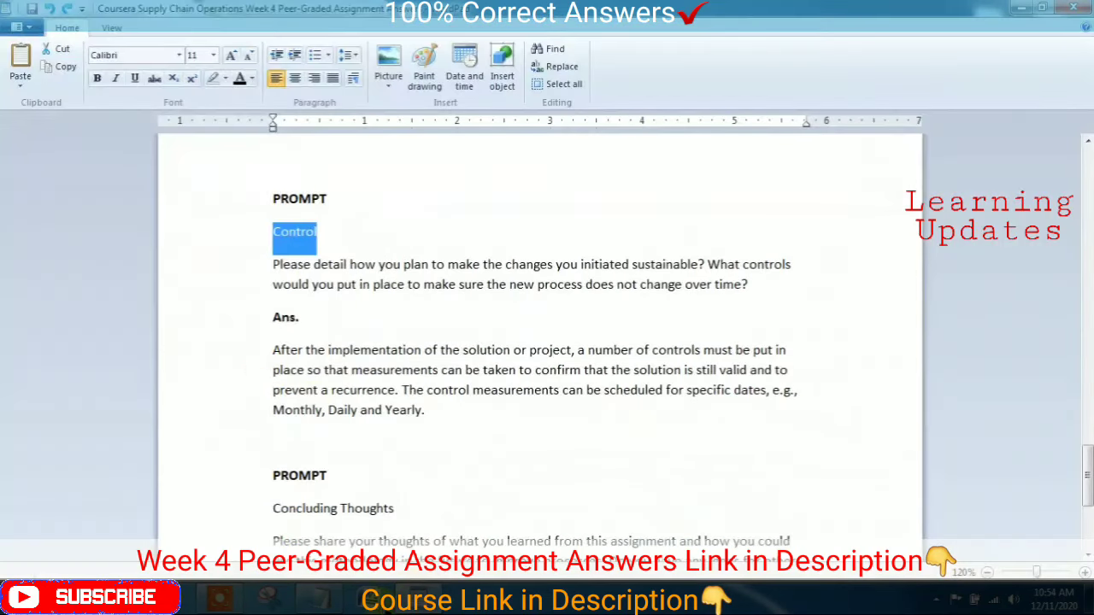
{"action": "key", "text": "alt+Tab"}
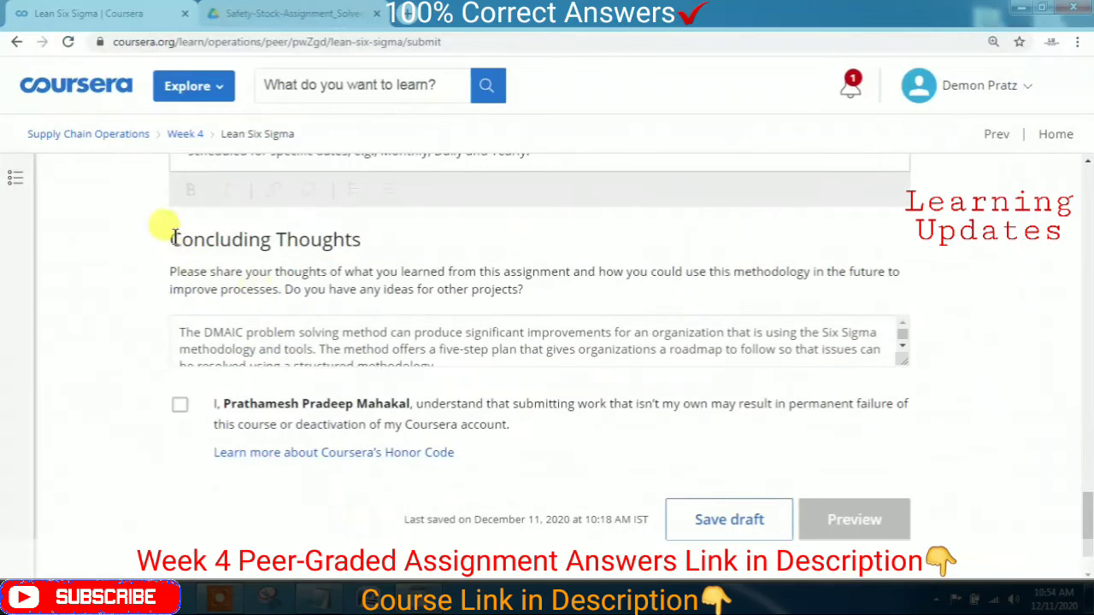
{"action": "left_click_drag", "start_coordinate": [174, 236], "coordinate": [371, 237]}
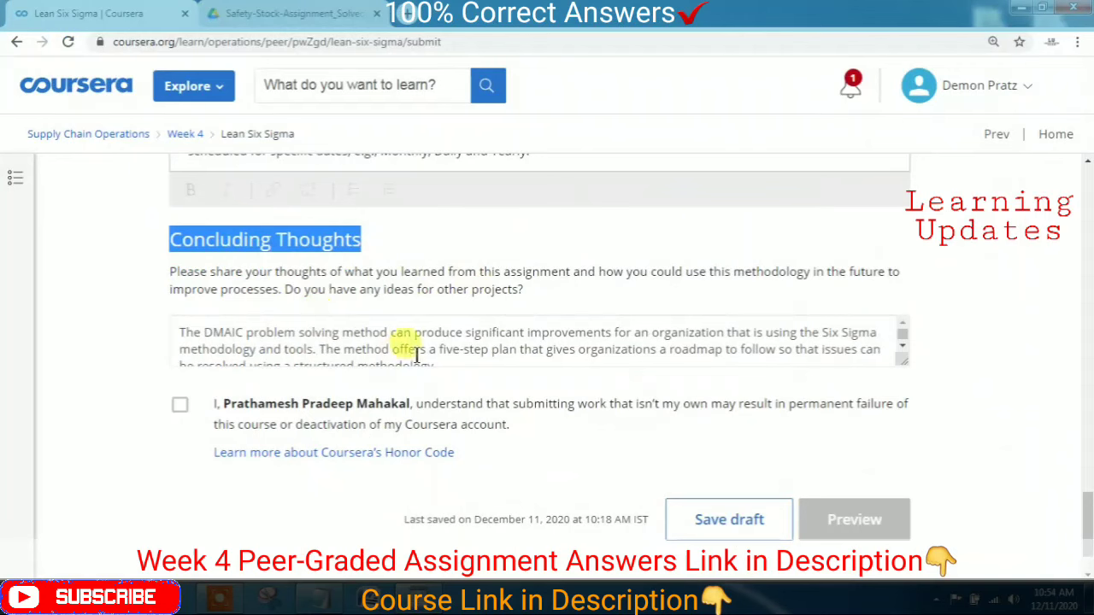
{"action": "scroll", "coordinate": [394, 354], "scroll_direction": "down", "scroll_amount": 1}
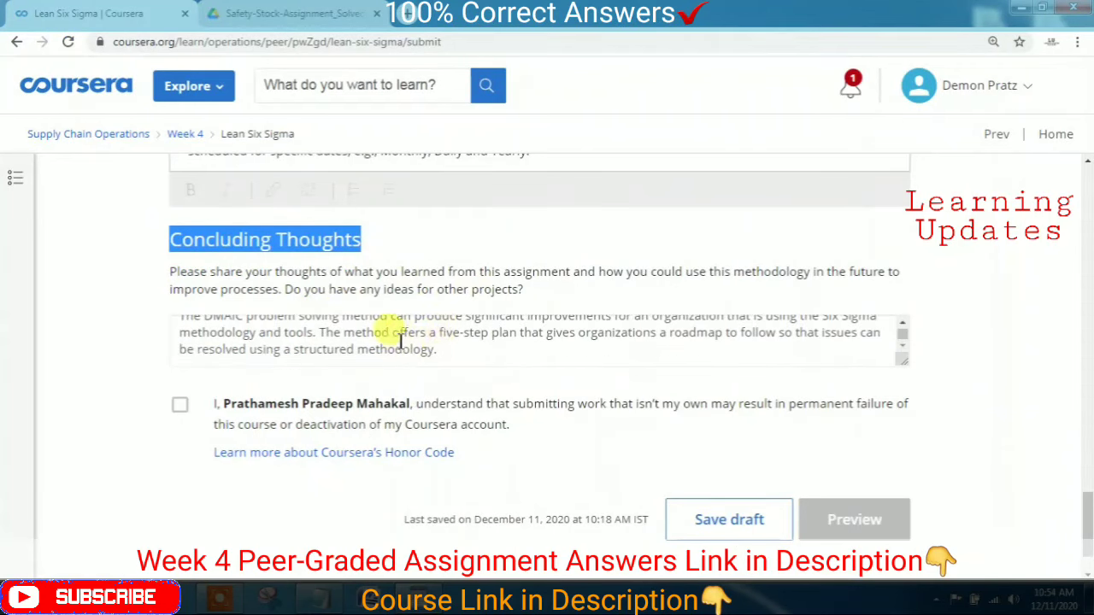
{"action": "scroll", "coordinate": [395, 336], "scroll_direction": "up", "scroll_amount": 1}
{"action": "left_click", "coordinate": [422, 589]}
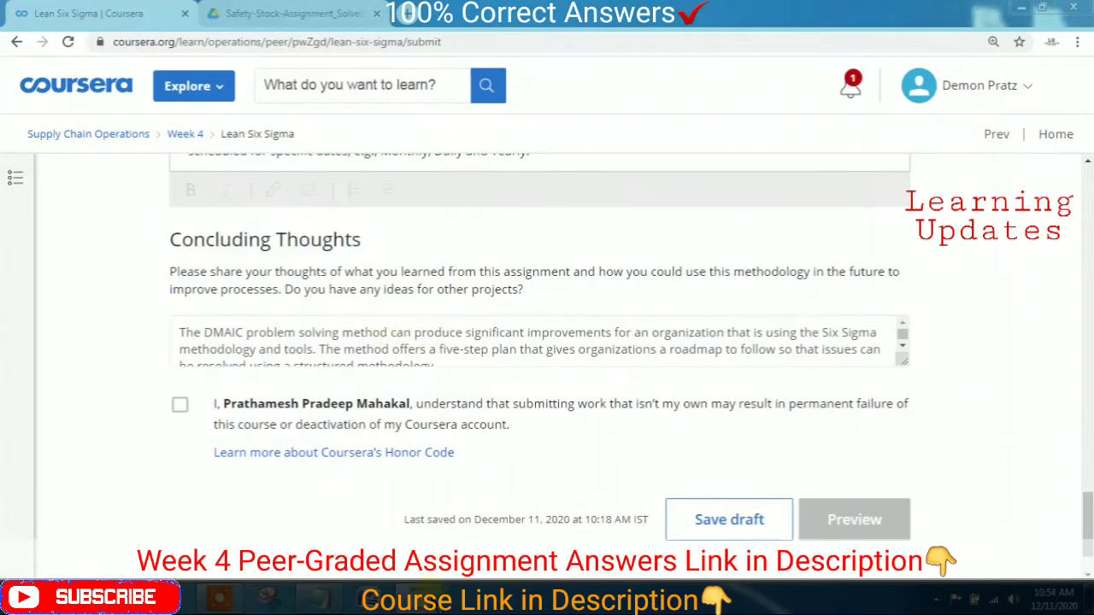
{"action": "scroll", "coordinate": [355, 369], "scroll_direction": "down", "scroll_amount": 2}
{"action": "scroll", "coordinate": [353, 377], "scroll_direction": "down", "scroll_amount": 3}
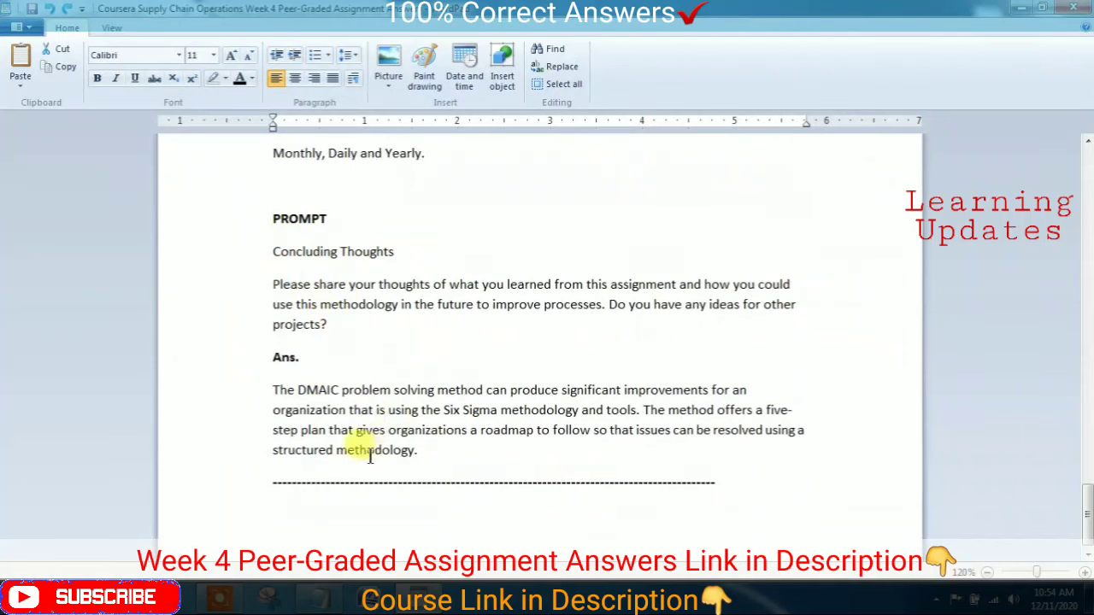
{"action": "key", "text": "alt+Tab"}
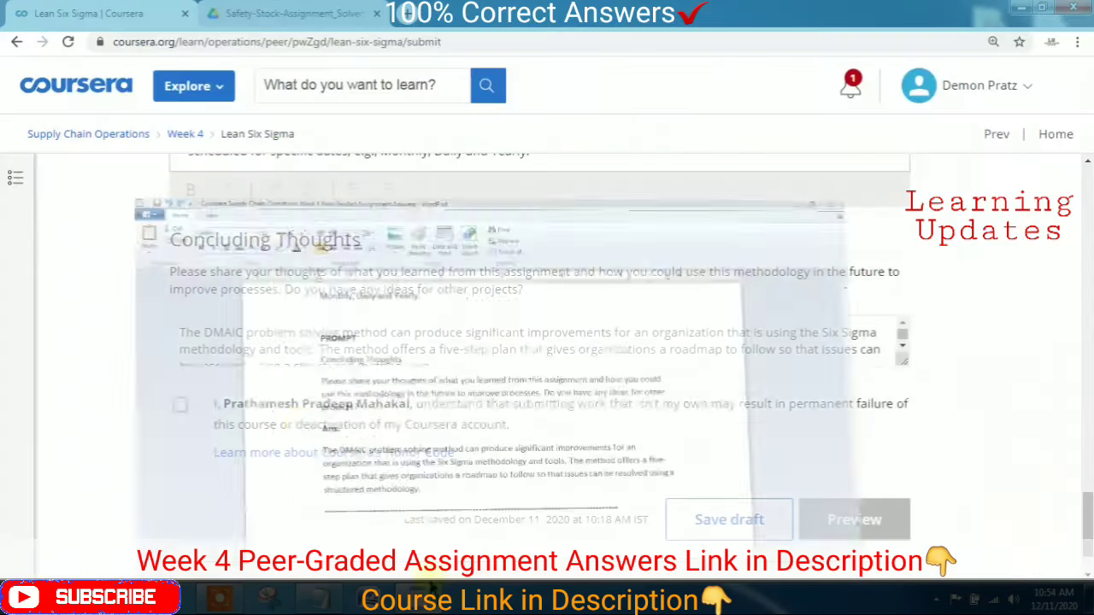
{"action": "scroll", "coordinate": [365, 349], "scroll_direction": "down", "scroll_amount": 1}
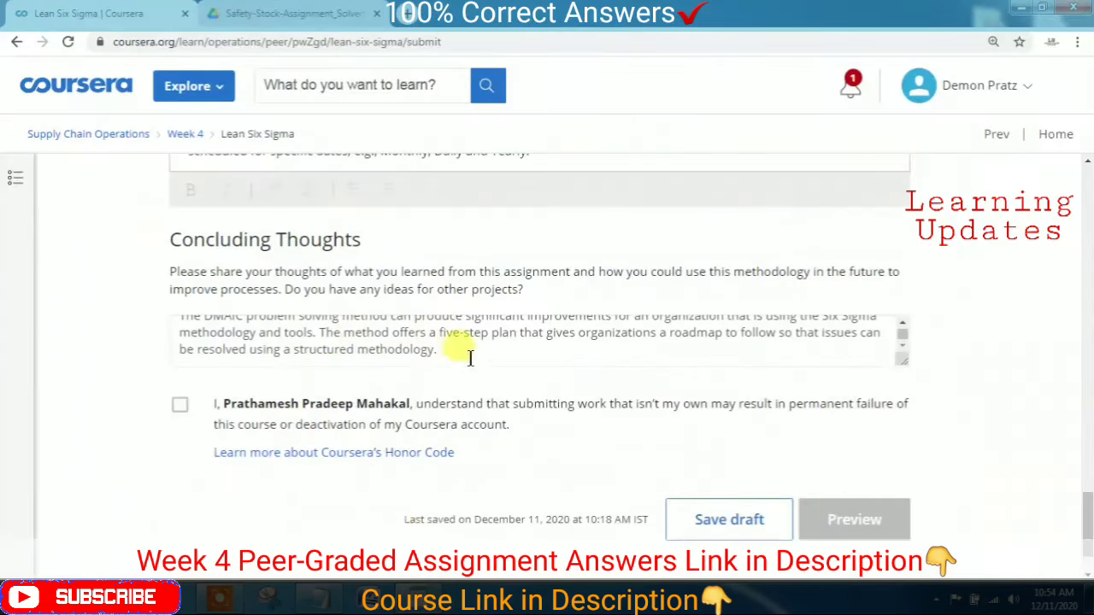
Accept the honor code statement, preview the Lean Six Sigma assignment, and submit it.
{"action": "left_click", "coordinate": [177, 409]}
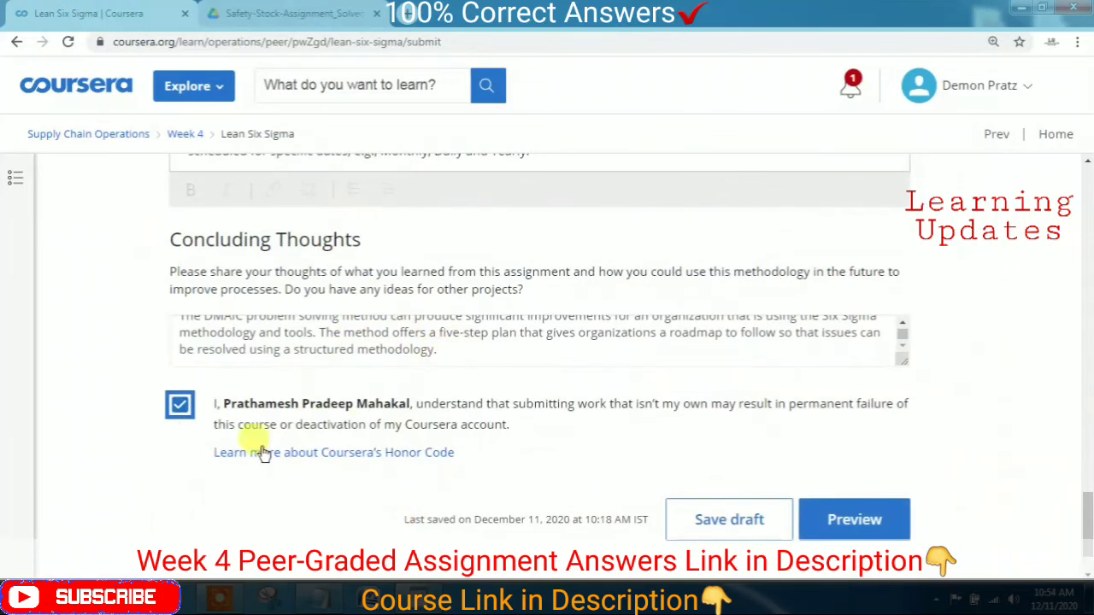
{"action": "left_click", "coordinate": [855, 519]}
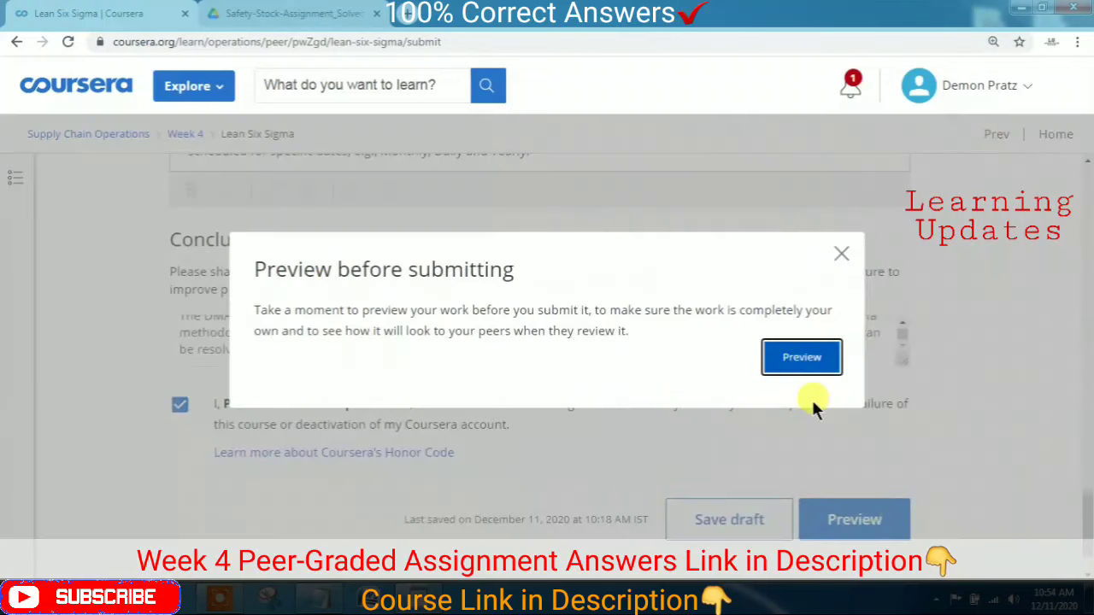
{"action": "left_click", "coordinate": [795, 352]}
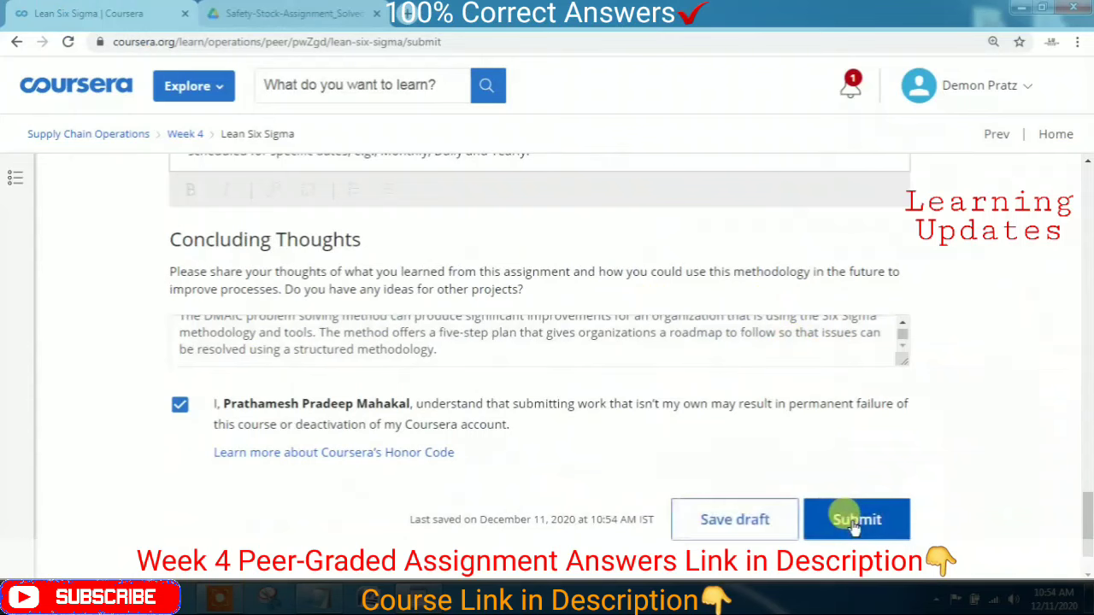
{"action": "left_click", "coordinate": [847, 519]}
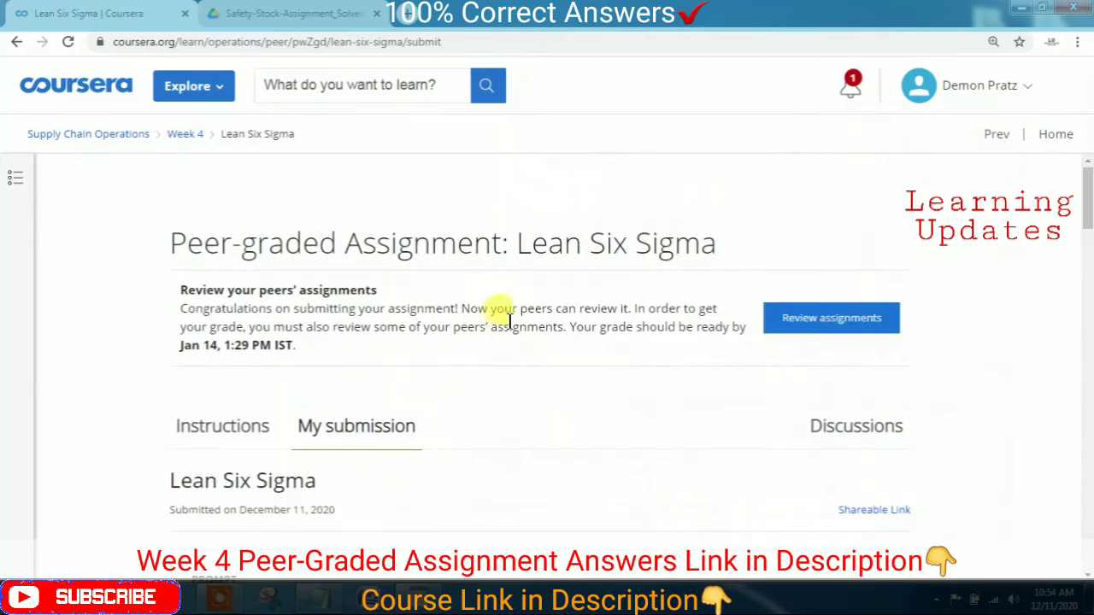
Open the peer assignments awaiting review, start reviewing the first submission, and reduce the page zoom one level.
{"action": "left_click", "coordinate": [793, 318]}
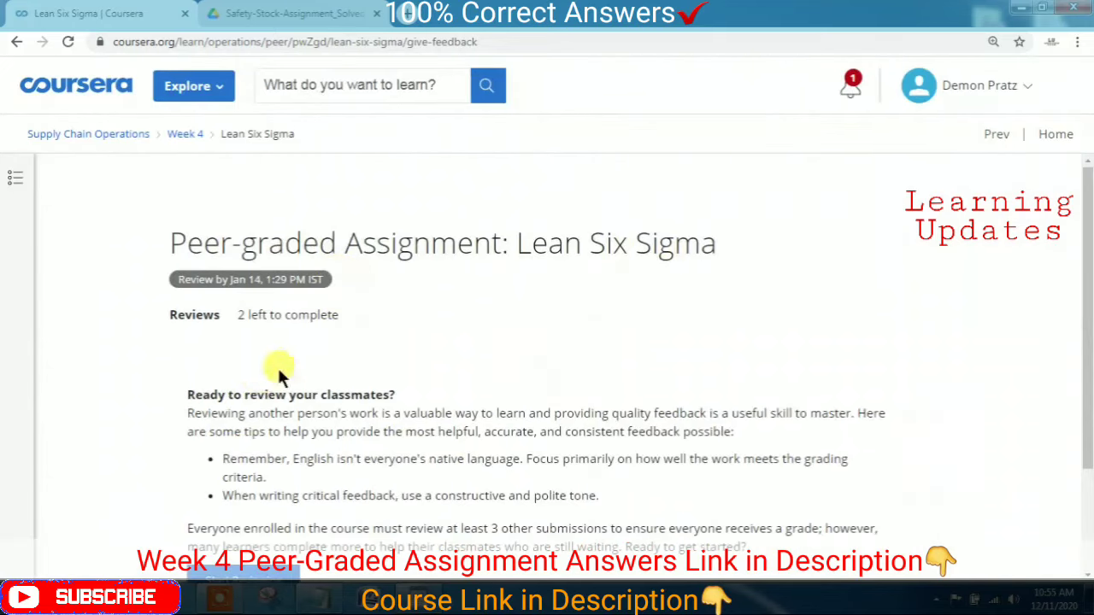
{"action": "scroll", "coordinate": [268, 389], "scroll_direction": "down", "scroll_amount": 1}
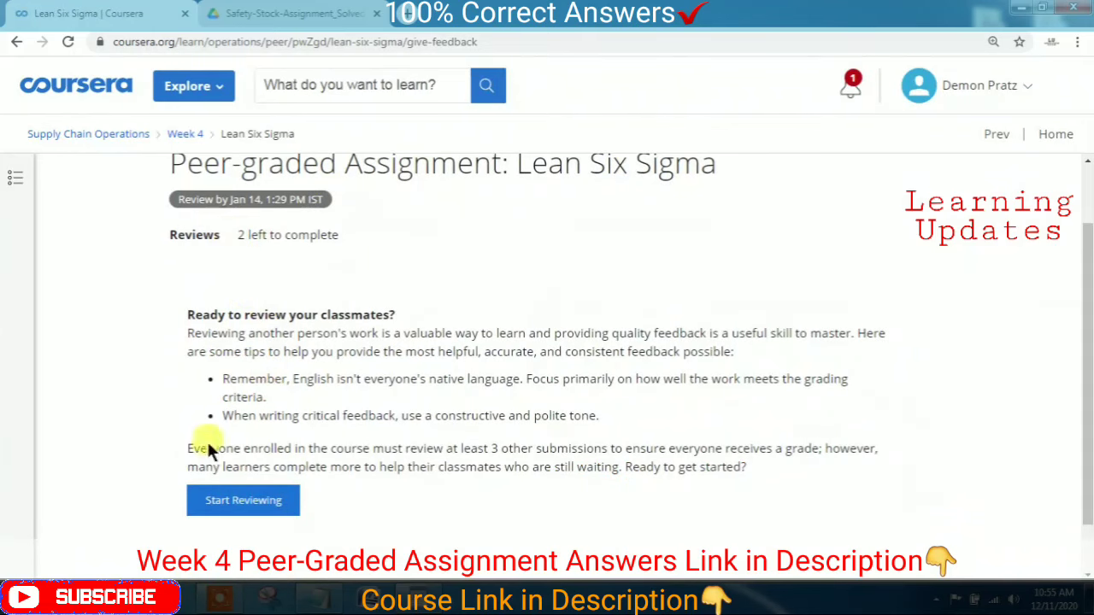
{"action": "left_click", "coordinate": [220, 500]}
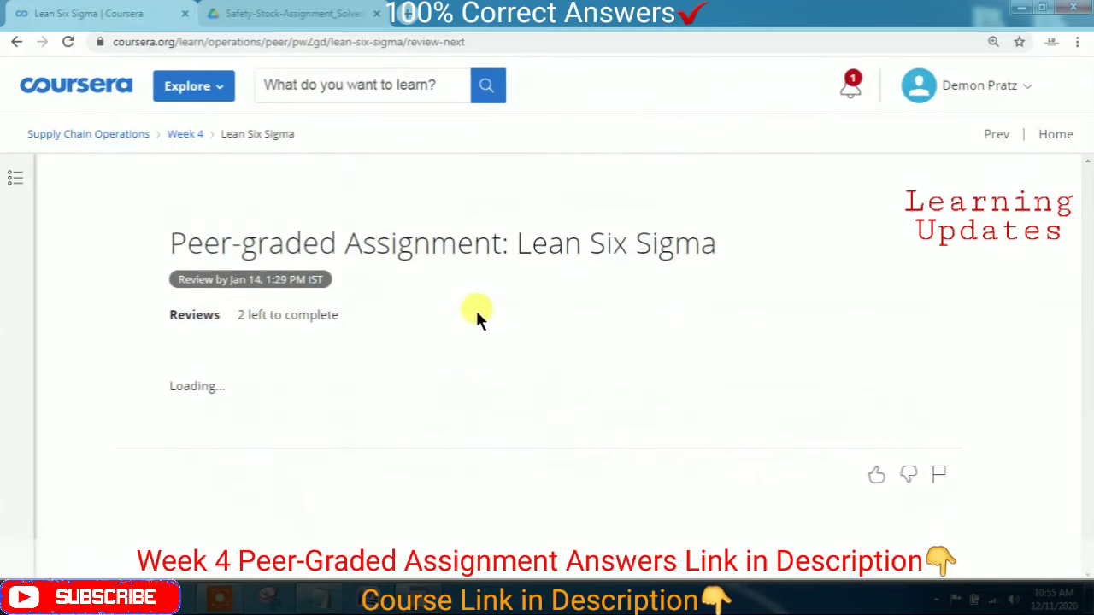
{"action": "key", "text": "ctrl+minus"}
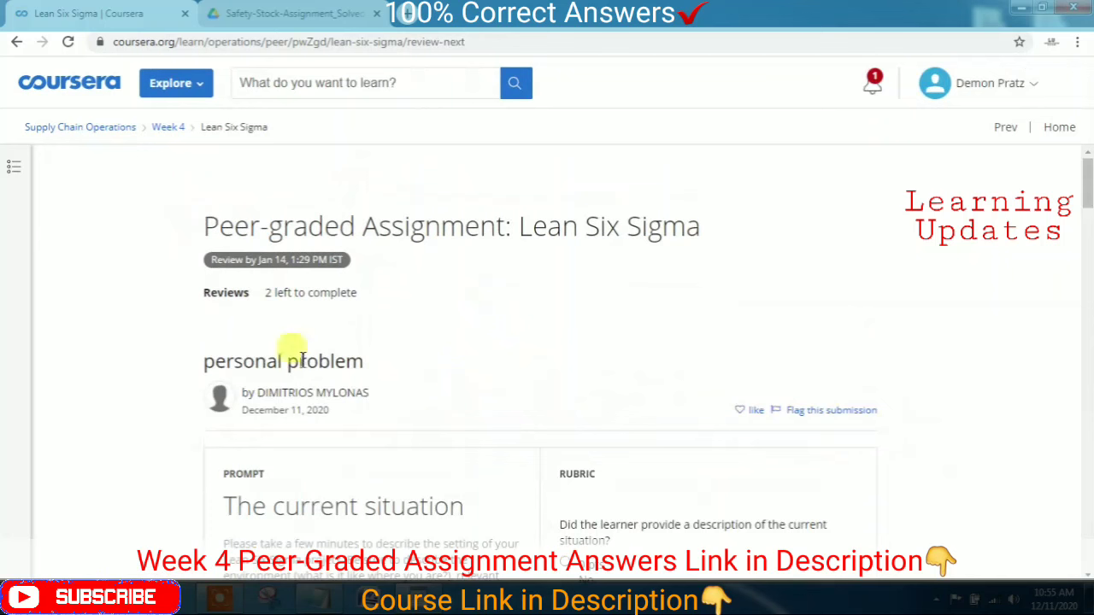
Rate the peer's current situation description 2 pts (Yes) and enter "Good" as its constructive feedback.
{"action": "scroll", "coordinate": [492, 359], "scroll_direction": "down", "scroll_amount": 2}
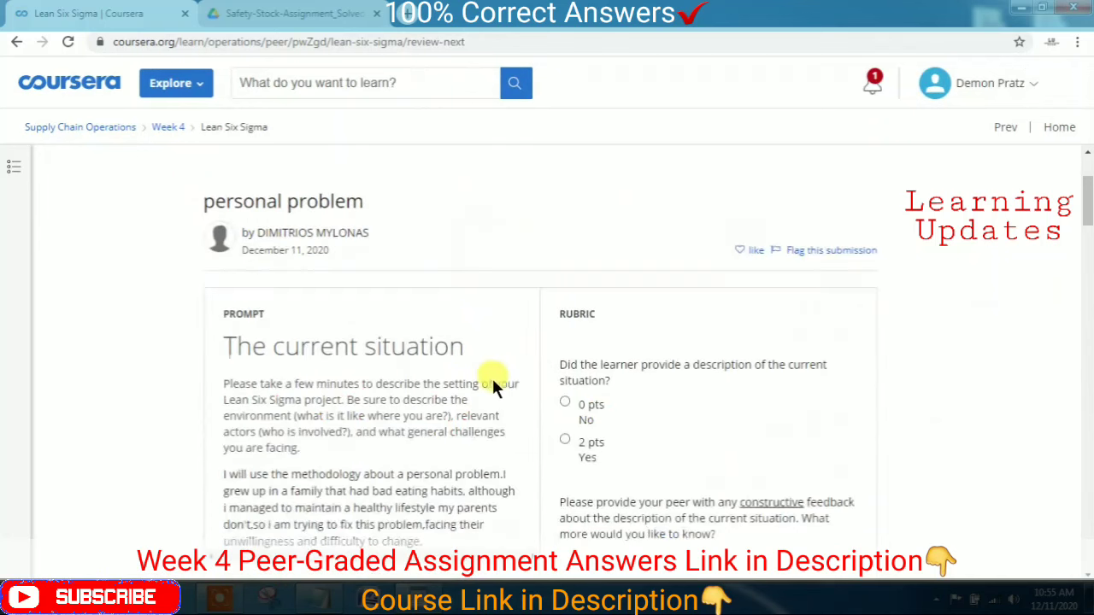
{"action": "left_click", "coordinate": [596, 442]}
{"action": "scroll", "coordinate": [598, 427], "scroll_direction": "down", "scroll_amount": 3}
{"action": "left_click", "coordinate": [634, 354]}
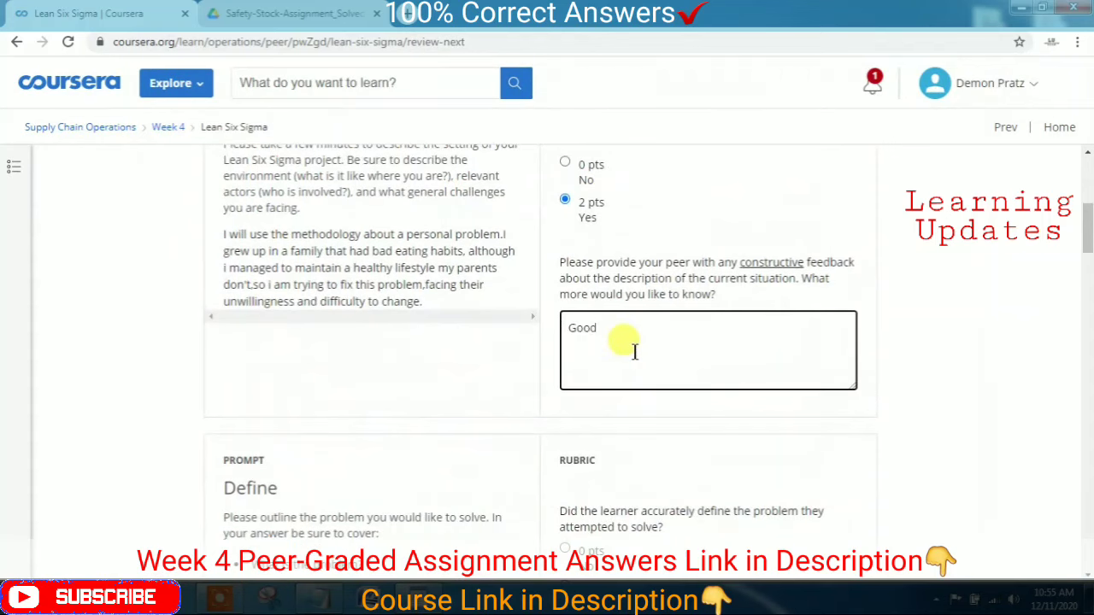
{"action": "left_click", "coordinate": [683, 408]}
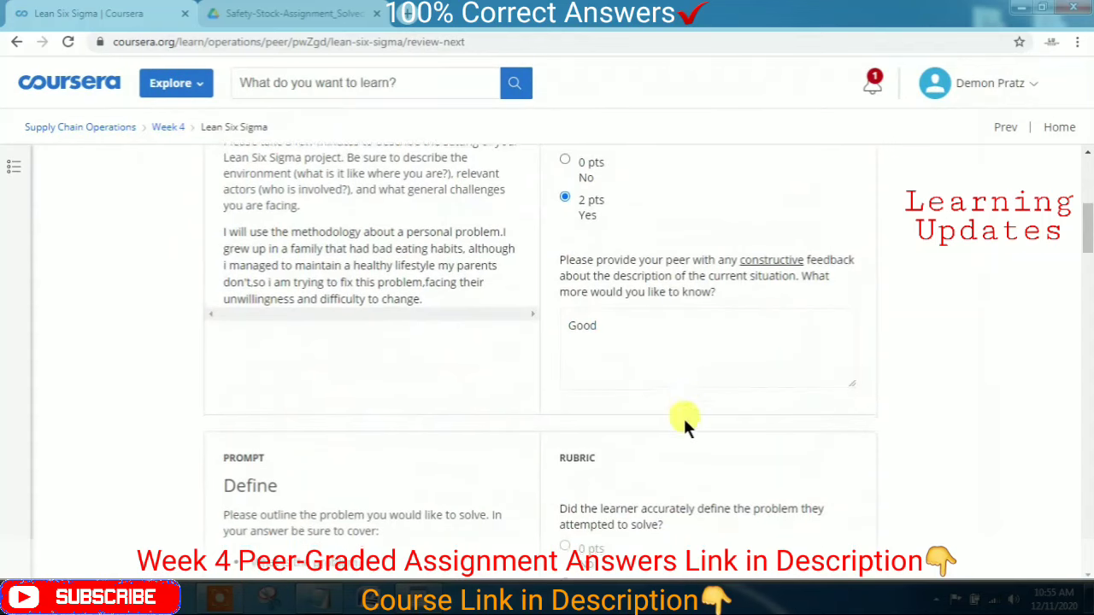
Rate the peer's Define section 3 pts (Yes, completely) and enter "Good" as its constructive feedback.
{"action": "scroll", "coordinate": [675, 402], "scroll_direction": "down", "scroll_amount": 2}
{"action": "left_click", "coordinate": [579, 480]}
{"action": "scroll", "coordinate": [581, 466], "scroll_direction": "down", "scroll_amount": 2}
{"action": "left_click", "coordinate": [603, 436]}
{"action": "scroll", "coordinate": [602, 436], "scroll_direction": "down", "scroll_amount": 4}
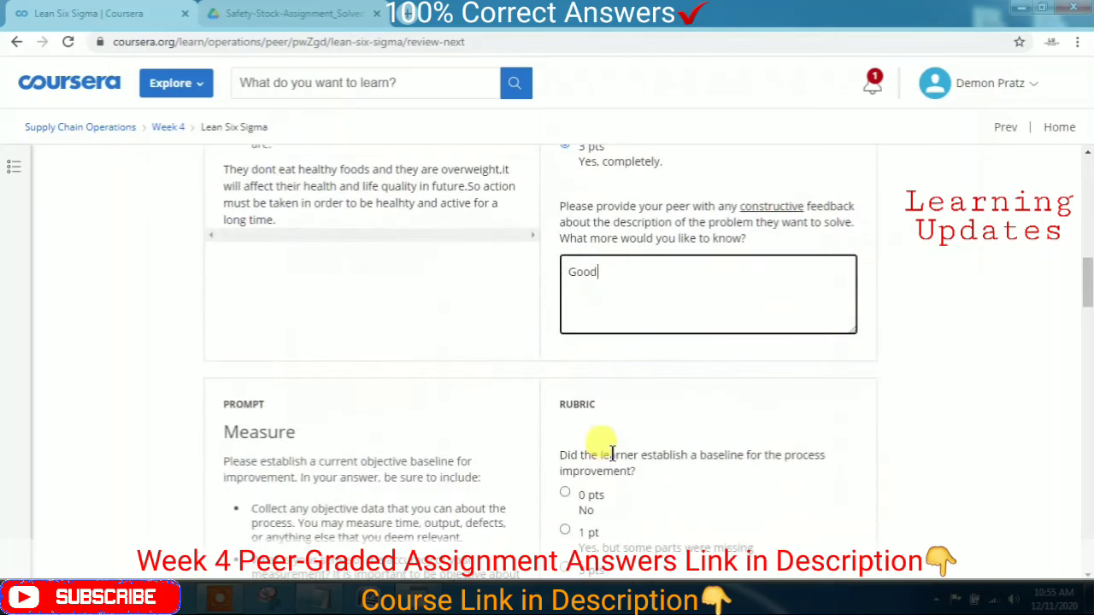
Rate the peer's Measure section 3 pts (Yes, completely) and enter "Good" as its constructive feedback.
{"action": "left_click", "coordinate": [608, 413]}
{"action": "scroll", "coordinate": [607, 427], "scroll_direction": "down", "scroll_amount": 2}
{"action": "left_click", "coordinate": [614, 363]}
{"action": "type", "text": "Good"}
Rate the peer's Analyze section 3 pts (Yes, completely) and enter "Good" as its constructive feedback.
{"action": "scroll", "coordinate": [624, 393], "scroll_direction": "down", "scroll_amount": 2}
{"action": "scroll", "coordinate": [629, 415], "scroll_direction": "down", "scroll_amount": 1}
{"action": "left_click", "coordinate": [586, 462]}
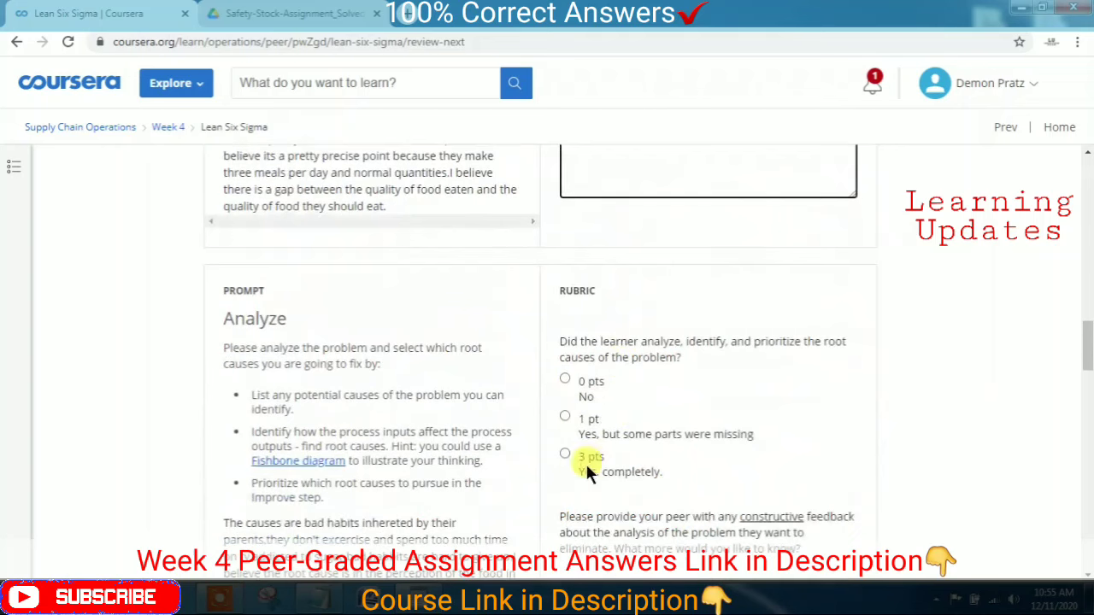
{"action": "scroll", "coordinate": [587, 466], "scroll_direction": "down", "scroll_amount": 2}
{"action": "left_click", "coordinate": [608, 430]}
{"action": "type", "text": "Good"}
Rate the peer's Improve section 3 pts (Yes, completely) and enter "Good" as its constructive feedback.
{"action": "scroll", "coordinate": [603, 423], "scroll_direction": "down", "scroll_amount": 4}
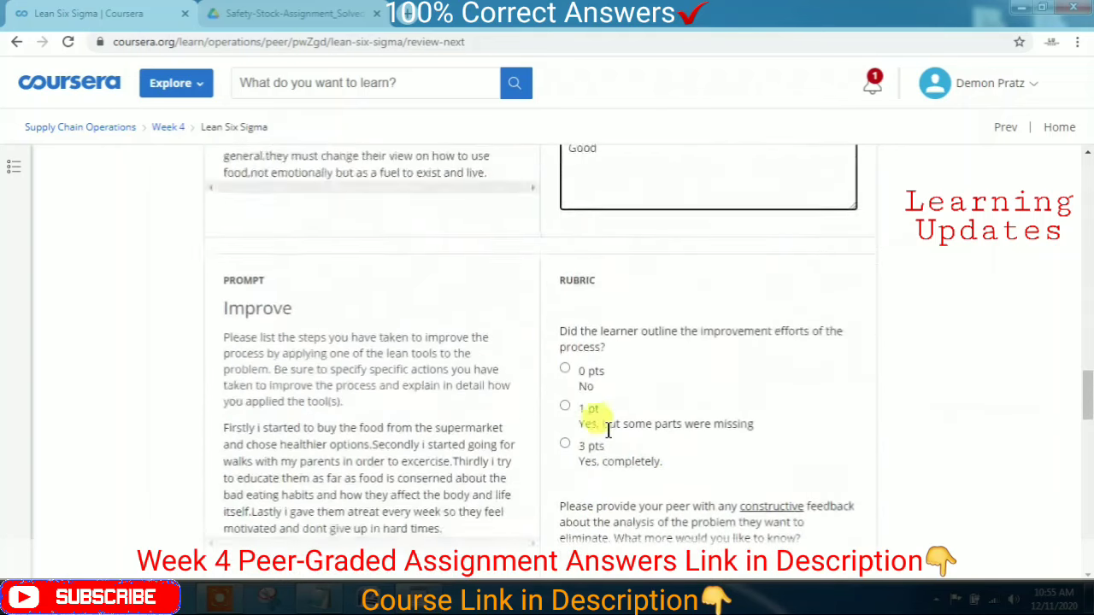
{"action": "left_click", "coordinate": [613, 418]}
{"action": "scroll", "coordinate": [611, 421], "scroll_direction": "down", "scroll_amount": 3}
{"action": "left_click", "coordinate": [622, 310]}
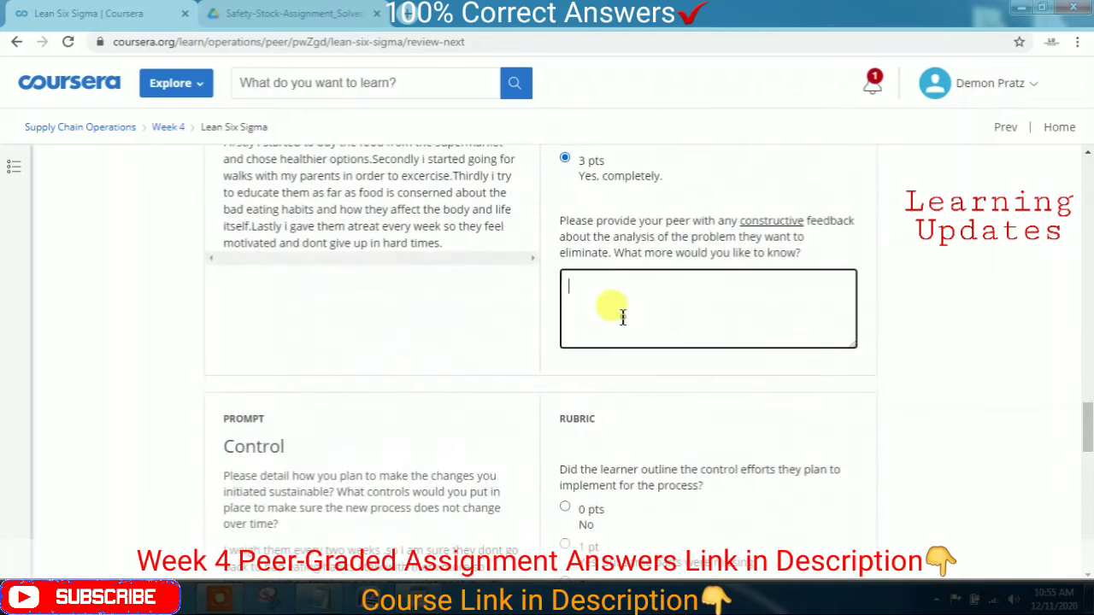
{"action": "type", "text": "Good"}
Rate the peer's Control section 3 pts (Yes, completely) and enter "Good" as the sustainability feedback.
{"action": "scroll", "coordinate": [622, 342], "scroll_direction": "down", "scroll_amount": 1}
{"action": "scroll", "coordinate": [621, 355], "scroll_direction": "down", "scroll_amount": 3}
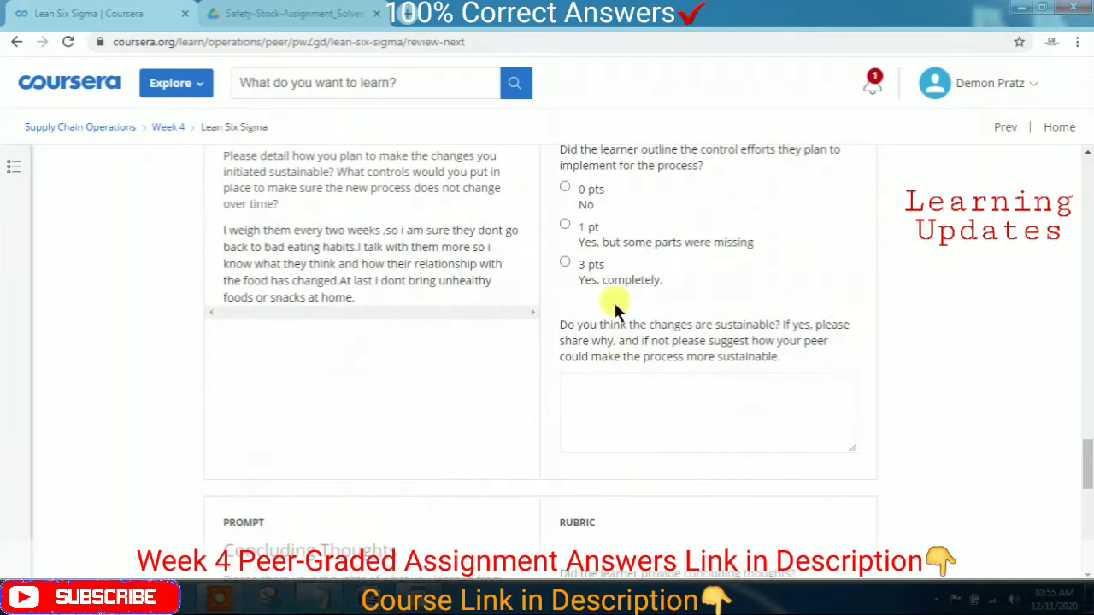
{"action": "left_click", "coordinate": [605, 268]}
{"action": "left_click", "coordinate": [613, 383]}
{"action": "type", "text": "Good"}
Complete the first peer review with 3 pts (Yes) for Concluding Thoughts and overall assignment feedback, and submit it.
{"action": "scroll", "coordinate": [613, 381], "scroll_direction": "down", "scroll_amount": 3}
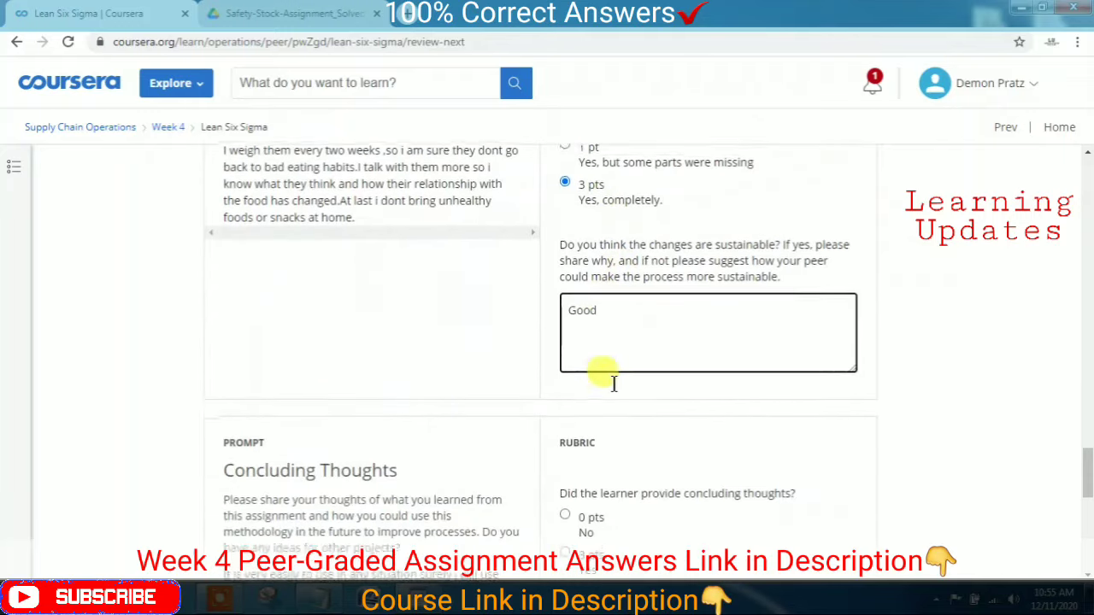
{"action": "left_click", "coordinate": [584, 416]}
{"action": "scroll", "coordinate": [579, 409], "scroll_direction": "down", "scroll_amount": 4}
{"action": "left_click", "coordinate": [445, 345]}
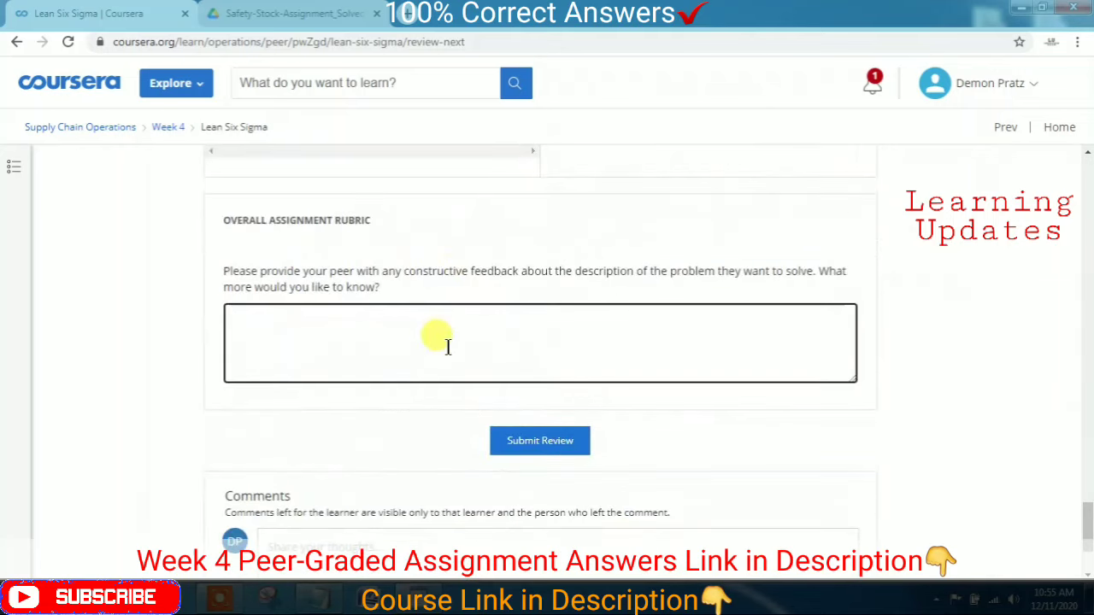
{"action": "left_click", "coordinate": [545, 451]}
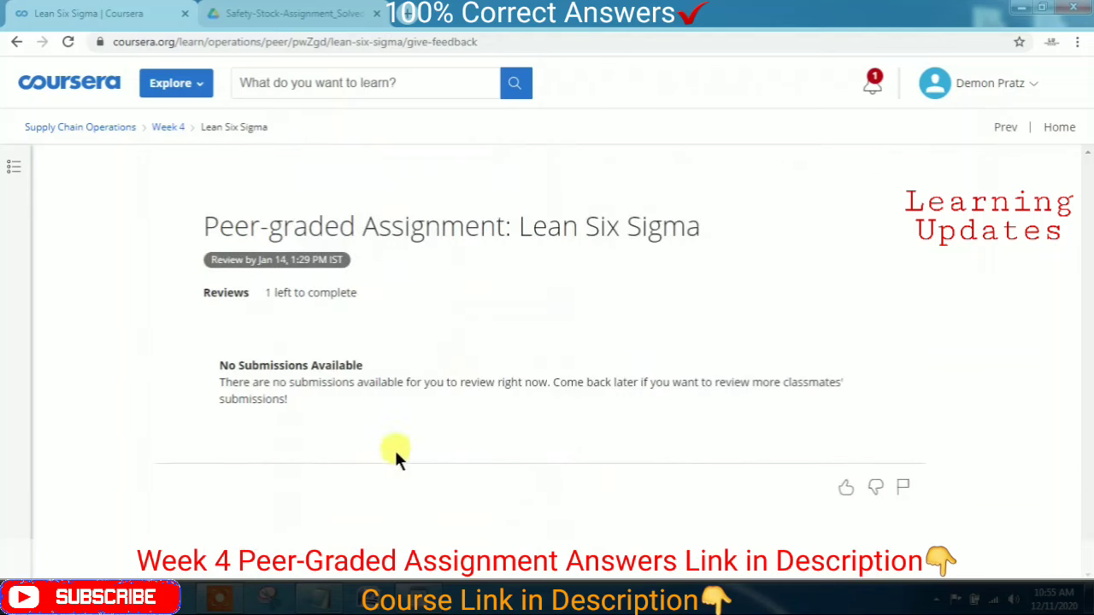
{"action": "left_click", "coordinate": [218, 600]}
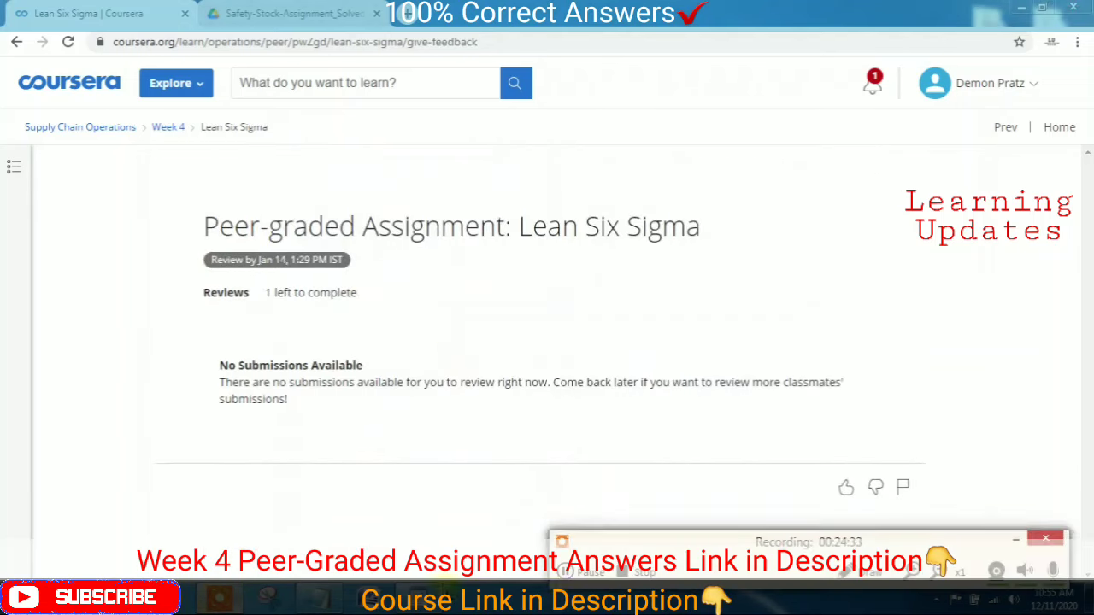
{"action": "left_click", "coordinate": [587, 572]}
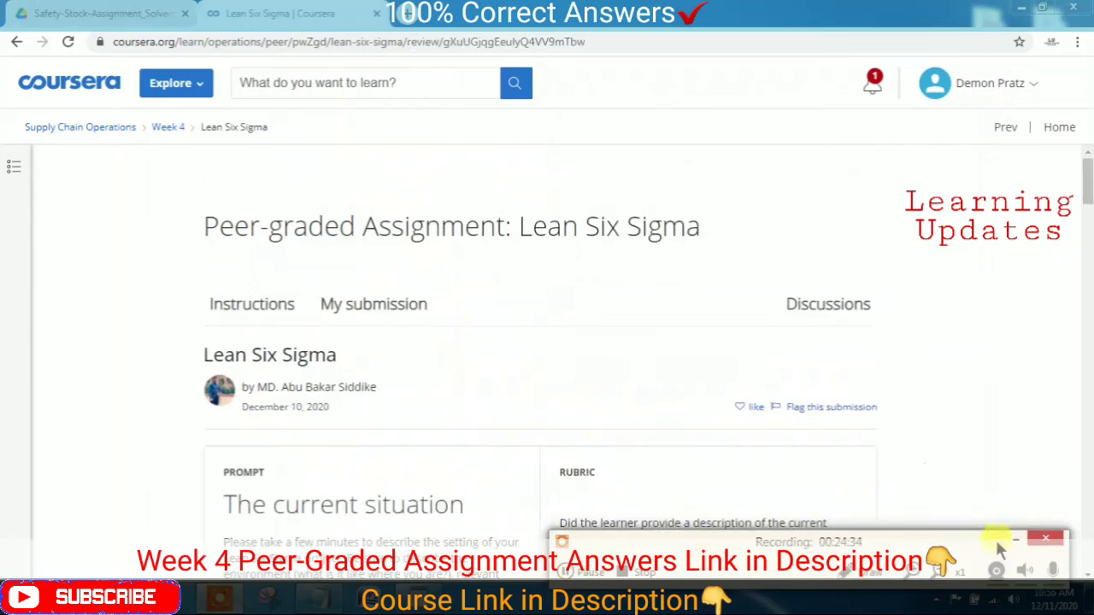
{"action": "left_click", "coordinate": [1016, 539]}
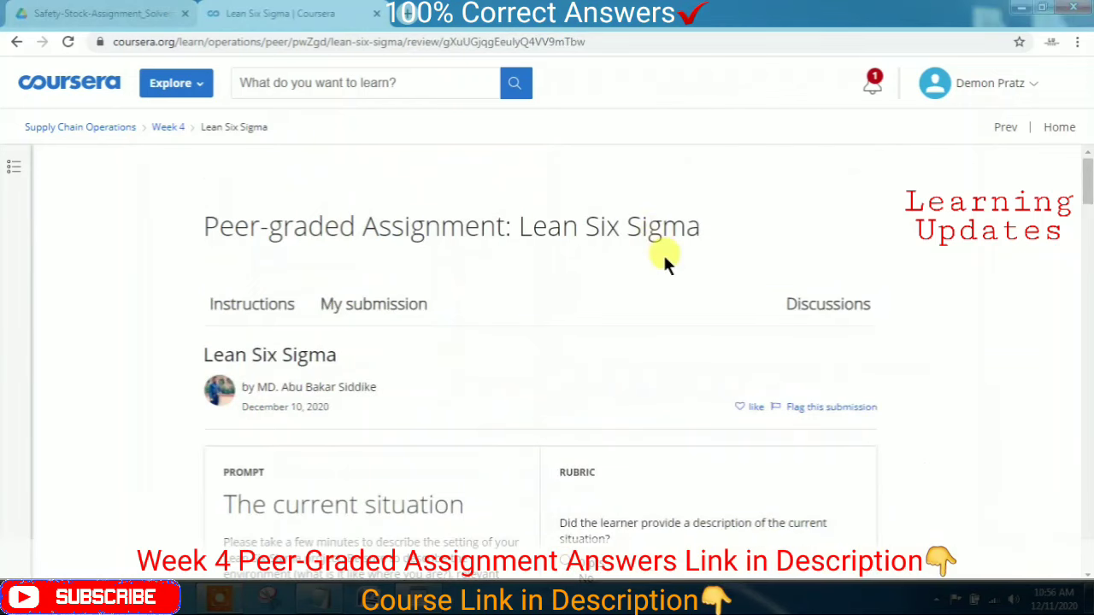
Rate the second peer's current situation description 2 pts (Yes) and enter "Good" as its constructive feedback.
{"action": "scroll", "coordinate": [442, 436], "scroll_direction": "down", "scroll_amount": 4}
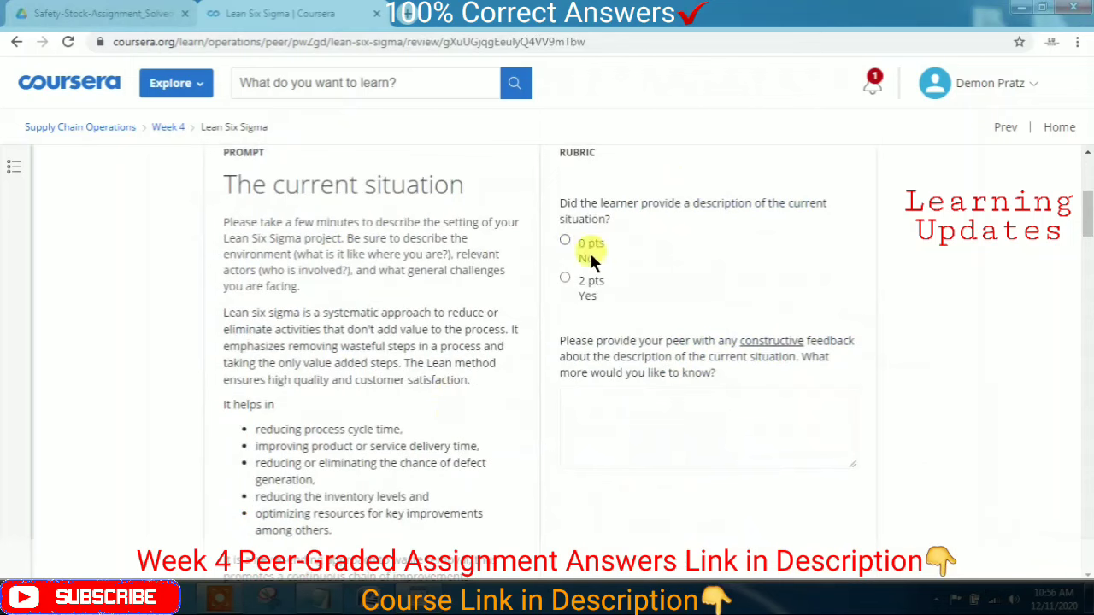
{"action": "left_click", "coordinate": [589, 298]}
{"action": "left_click", "coordinate": [630, 418]}
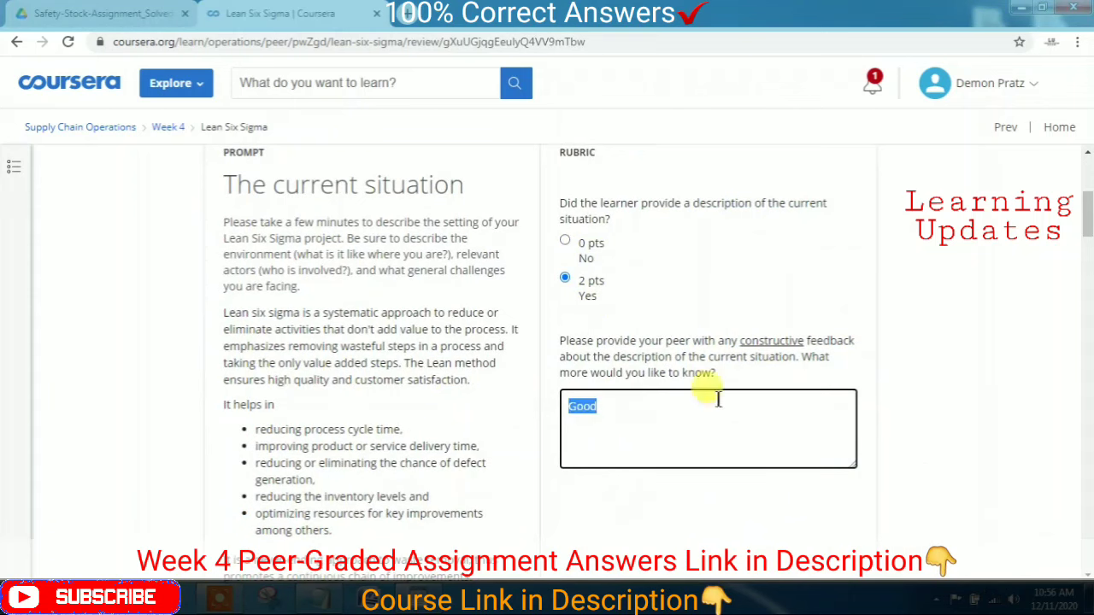
{"action": "left_click", "coordinate": [995, 270]}
Rate the second peer's Define section 3 pts (Yes, completely) and fill in its constructive feedback.
{"action": "scroll", "coordinate": [727, 368], "scroll_direction": "down", "scroll_amount": 2}
{"action": "scroll", "coordinate": [733, 376], "scroll_direction": "down", "scroll_amount": 2}
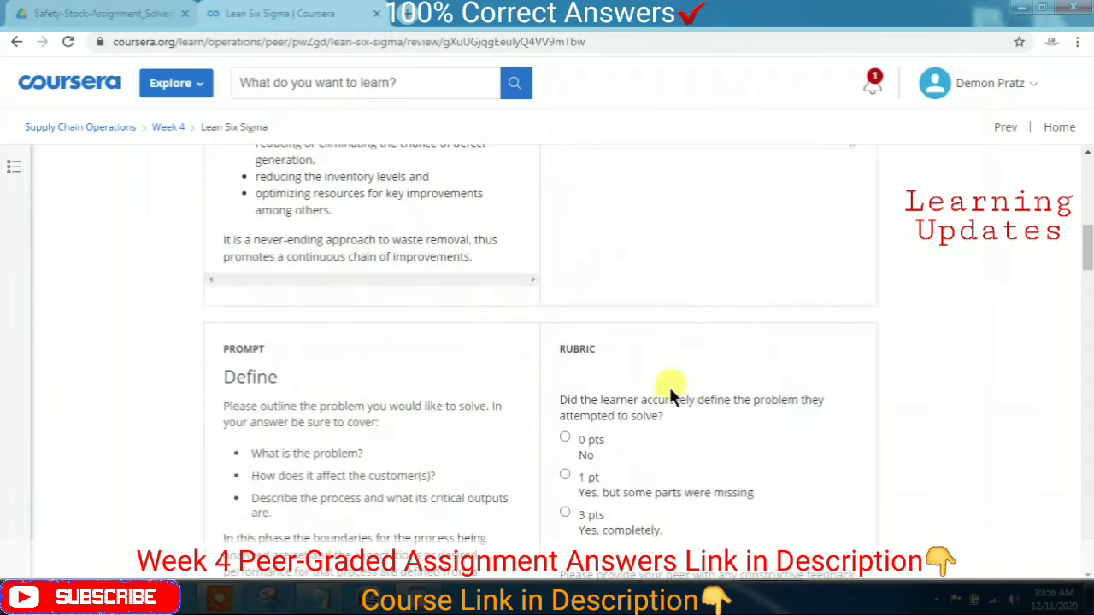
{"action": "scroll", "coordinate": [667, 291], "scroll_direction": "down", "scroll_amount": 3}
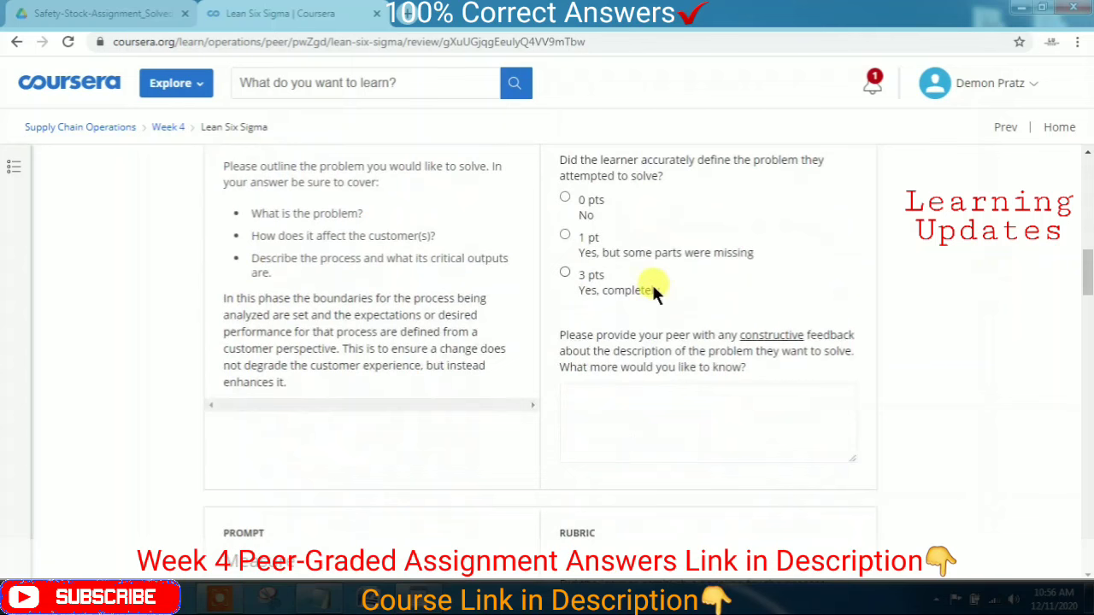
{"action": "left_click", "coordinate": [620, 280]}
{"action": "left_click", "coordinate": [606, 398]}
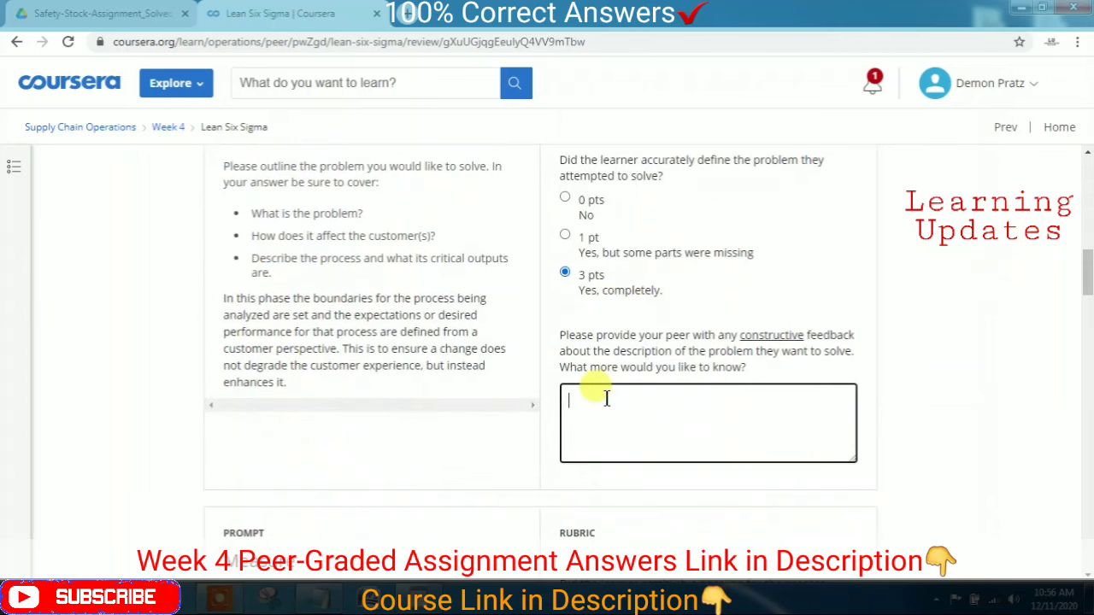
{"action": "scroll", "coordinate": [644, 356], "scroll_direction": "up", "scroll_amount": 7}
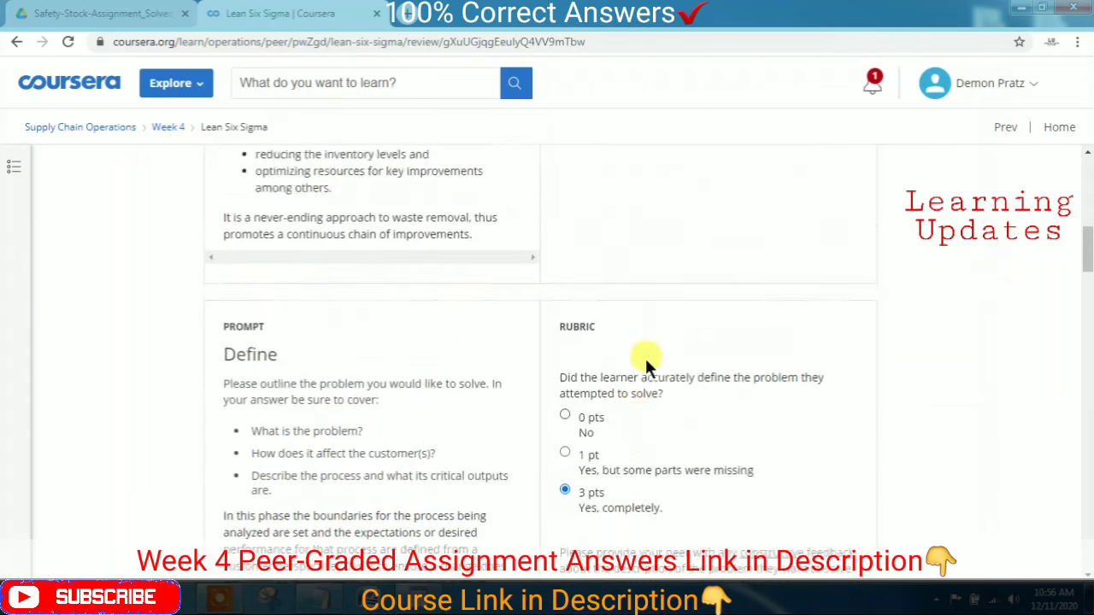
{"action": "scroll", "coordinate": [644, 355], "scroll_direction": "down", "scroll_amount": 8}
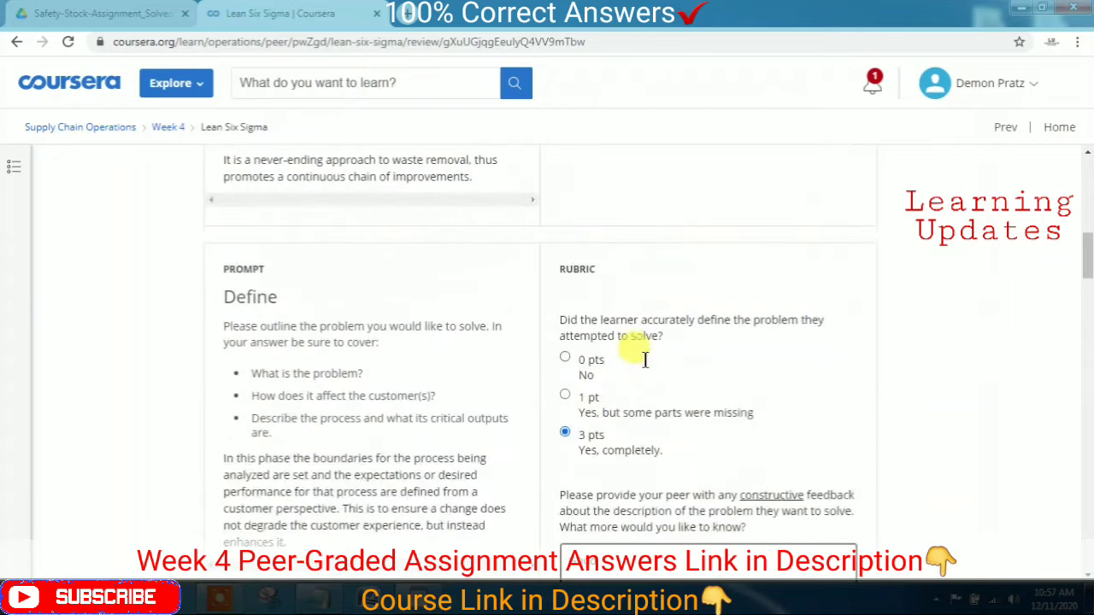
Rate the second peer's Measure section 3 pts (Yes, completely) and enter "Good" as its constructive feedback.
{"action": "scroll", "coordinate": [644, 356], "scroll_direction": "down", "scroll_amount": 5}
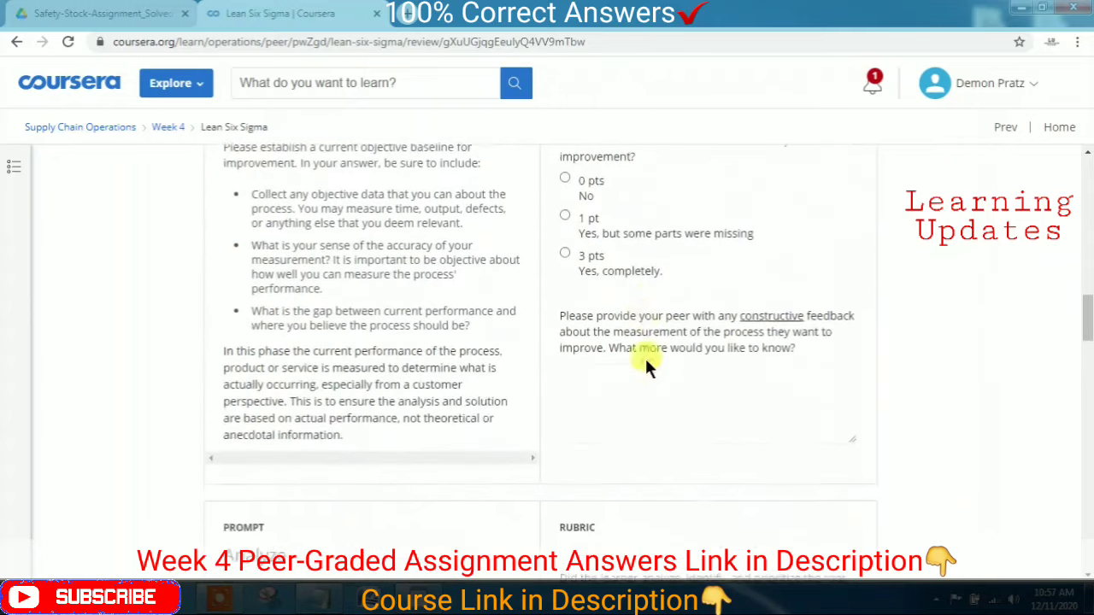
{"action": "left_click", "coordinate": [620, 233]}
{"action": "left_click", "coordinate": [630, 345]}
{"action": "type", "text": "Good"}
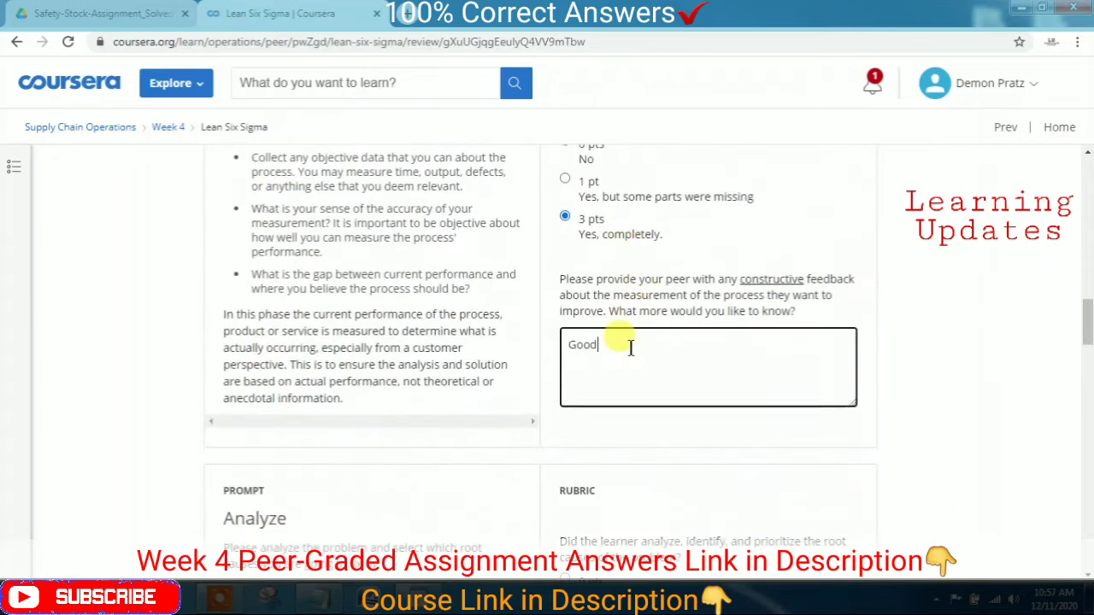
Rate the second peer's Analyze section 3 pts (Yes, completely) and enter "Good" as its constructive feedback.
{"action": "scroll", "coordinate": [630, 346], "scroll_direction": "down", "scroll_amount": 1}
{"action": "scroll", "coordinate": [630, 347], "scroll_direction": "down", "scroll_amount": 5}
{"action": "left_click", "coordinate": [607, 417]}
{"action": "scroll", "coordinate": [607, 417], "scroll_direction": "down", "scroll_amount": 3}
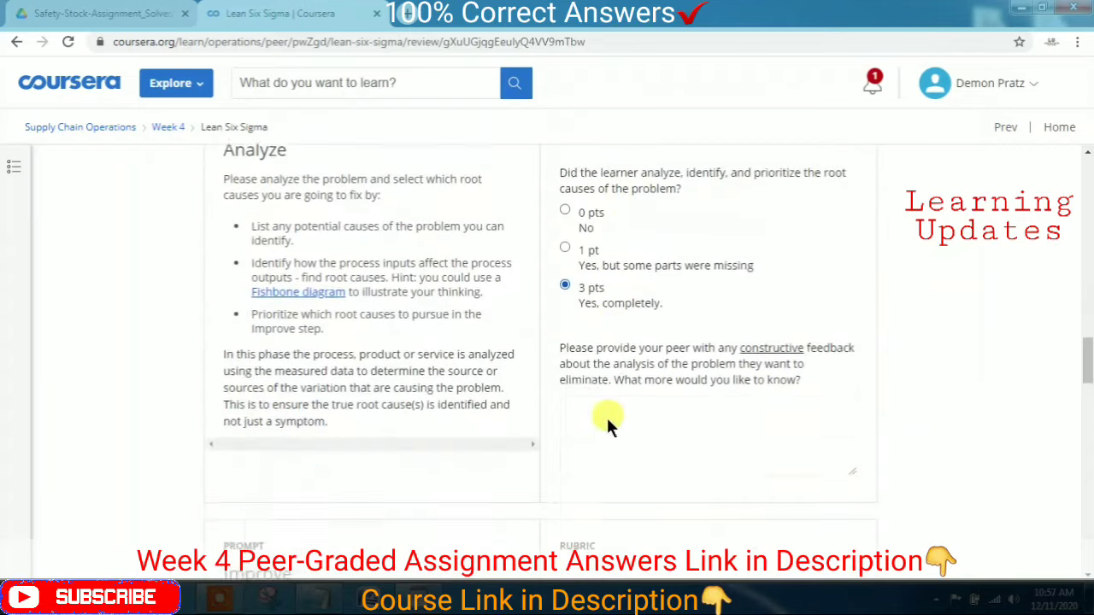
{"action": "left_click", "coordinate": [613, 408]}
{"action": "type", "text": "Good"}
Rate the second peer's Improve section 3 pts (Yes, completely) and enter "Good" as its constructive feedback.
{"action": "scroll", "coordinate": [606, 402], "scroll_direction": "down", "scroll_amount": 5}
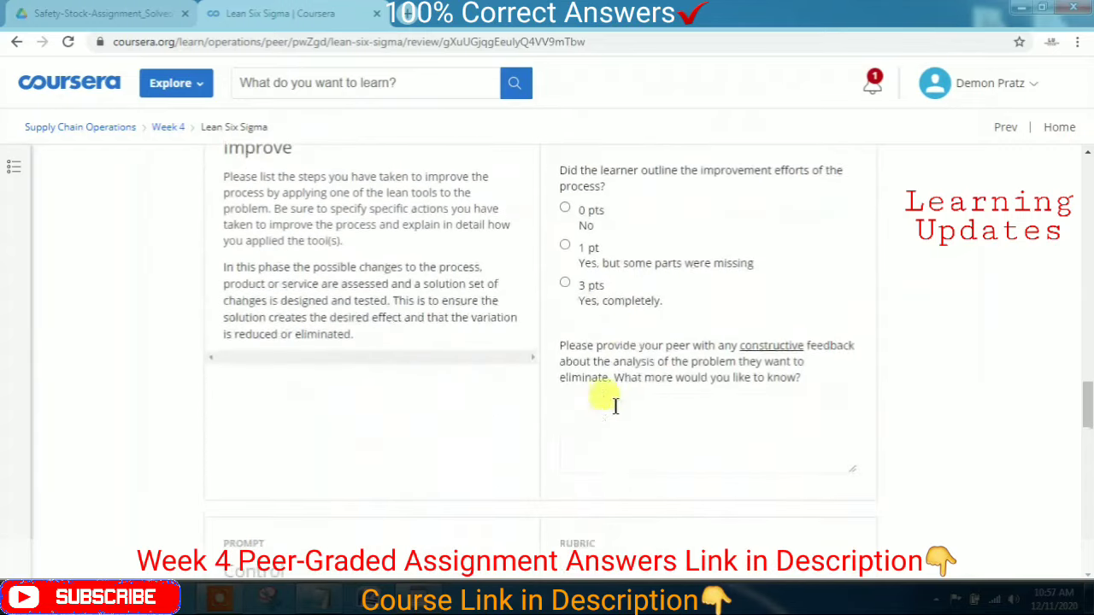
{"action": "left_click", "coordinate": [621, 290]}
{"action": "left_click", "coordinate": [613, 434]}
{"action": "type", "text": "Good"}
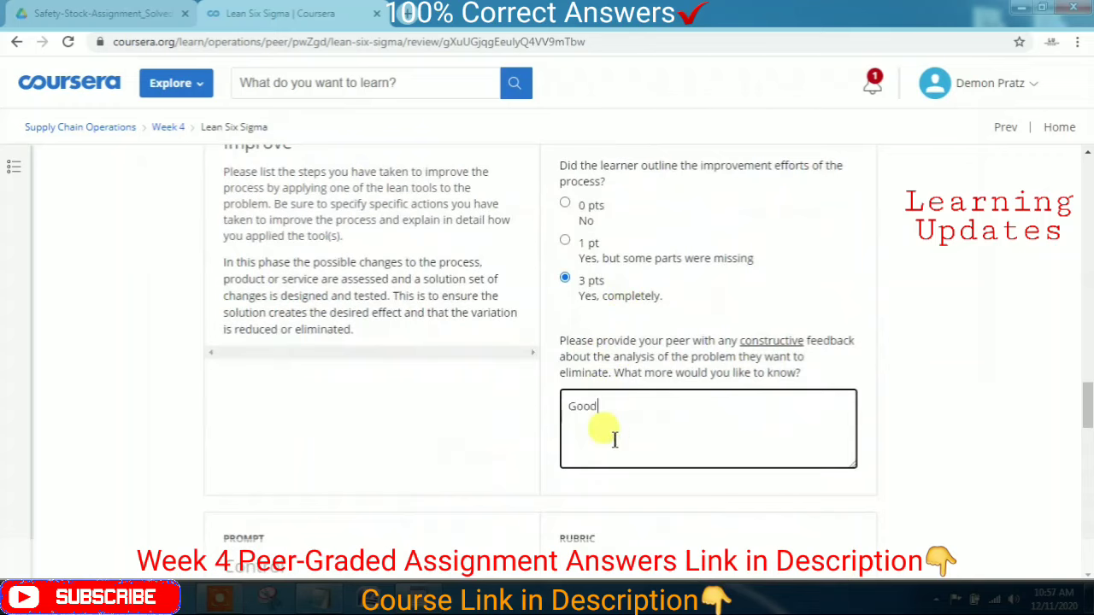
Rate the second peer's Control section 3 pts (Yes, completely) and enter "Good" as the sustainability feedback.
{"action": "scroll", "coordinate": [613, 439], "scroll_direction": "down", "scroll_amount": 5}
{"action": "scroll", "coordinate": [613, 430], "scroll_direction": "down", "scroll_amount": 3}
{"action": "left_click", "coordinate": [621, 219]}
{"action": "left_click", "coordinate": [617, 364]}
Complete the second peer review with 3 pts (Yes) for Concluding Thoughts and "Good" as overall feedback, and submit it.
{"action": "scroll", "coordinate": [622, 373], "scroll_direction": "down", "scroll_amount": 1}
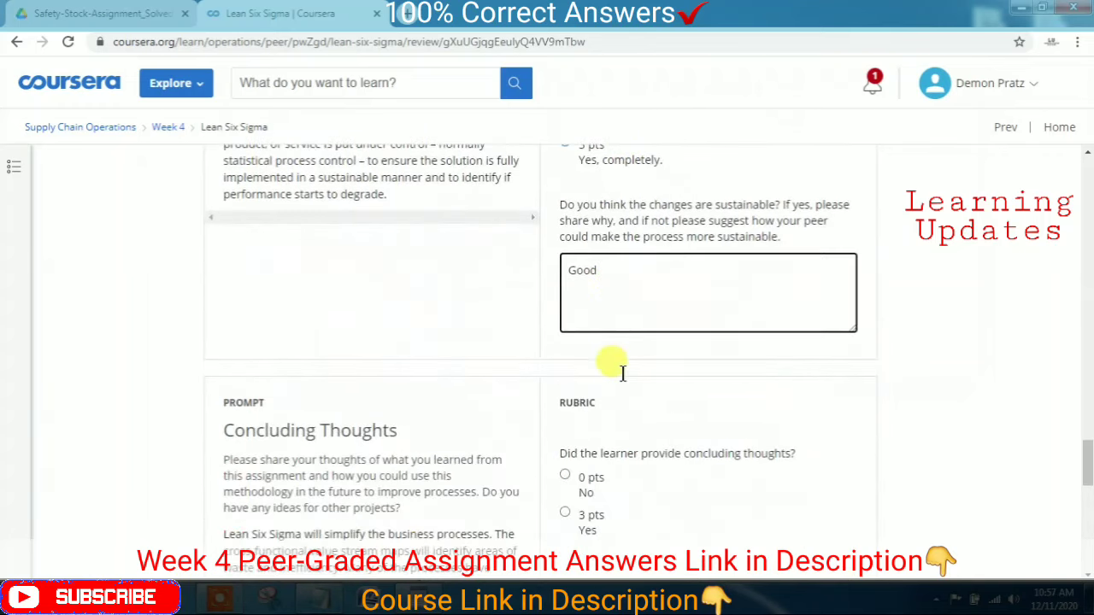
{"action": "left_click", "coordinate": [585, 511]}
{"action": "scroll", "coordinate": [586, 517], "scroll_direction": "down", "scroll_amount": 7}
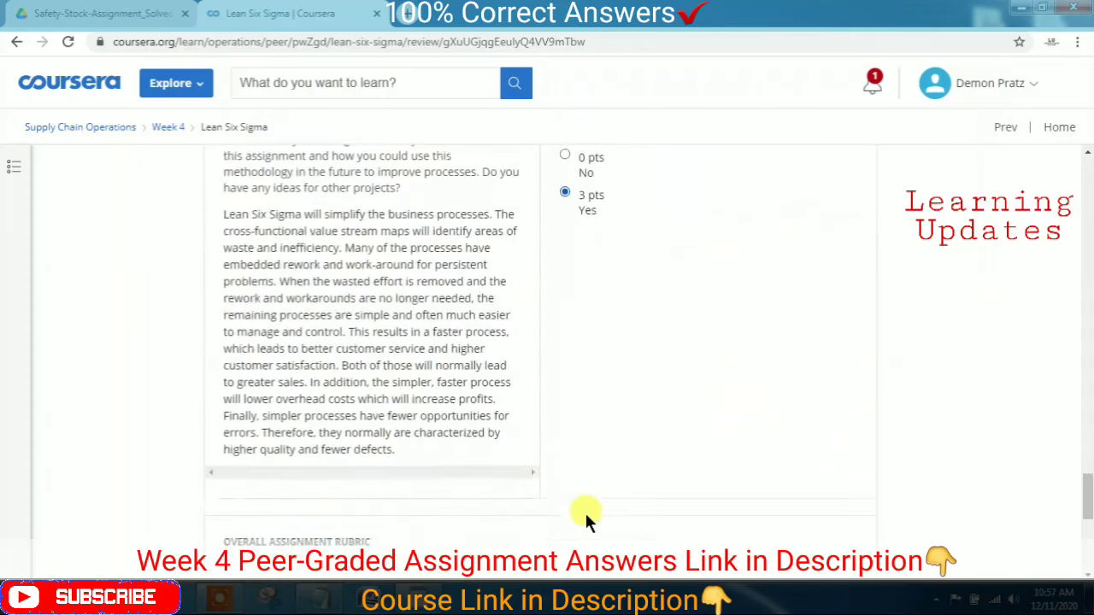
{"action": "scroll", "coordinate": [470, 359], "scroll_direction": "down", "scroll_amount": 3}
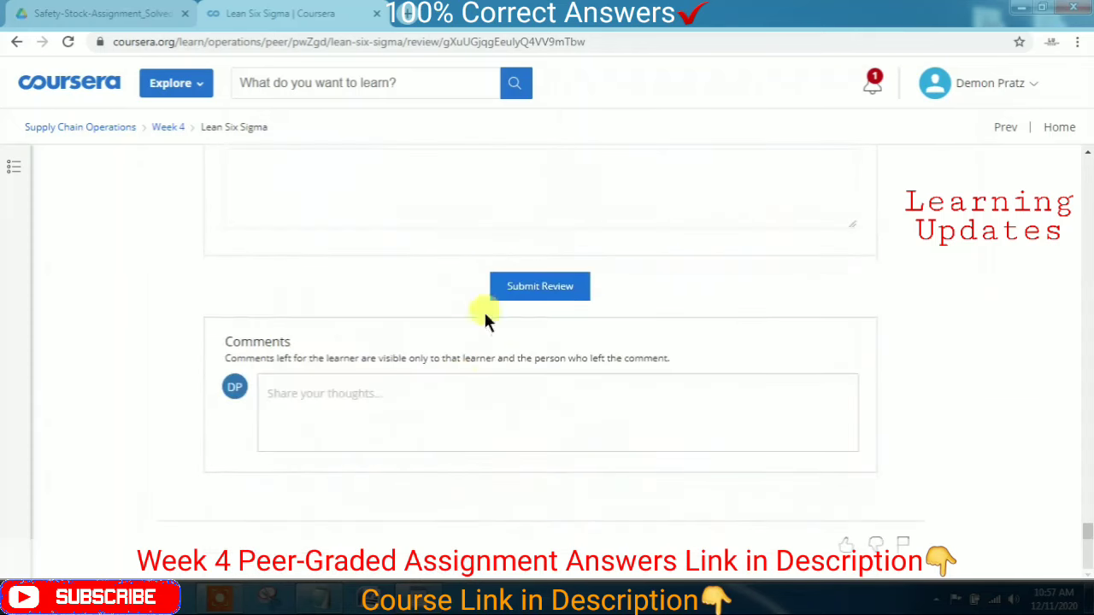
{"action": "left_click", "coordinate": [487, 168]}
{"action": "type", "text": "Good"}
{"action": "left_click", "coordinate": [547, 295]}
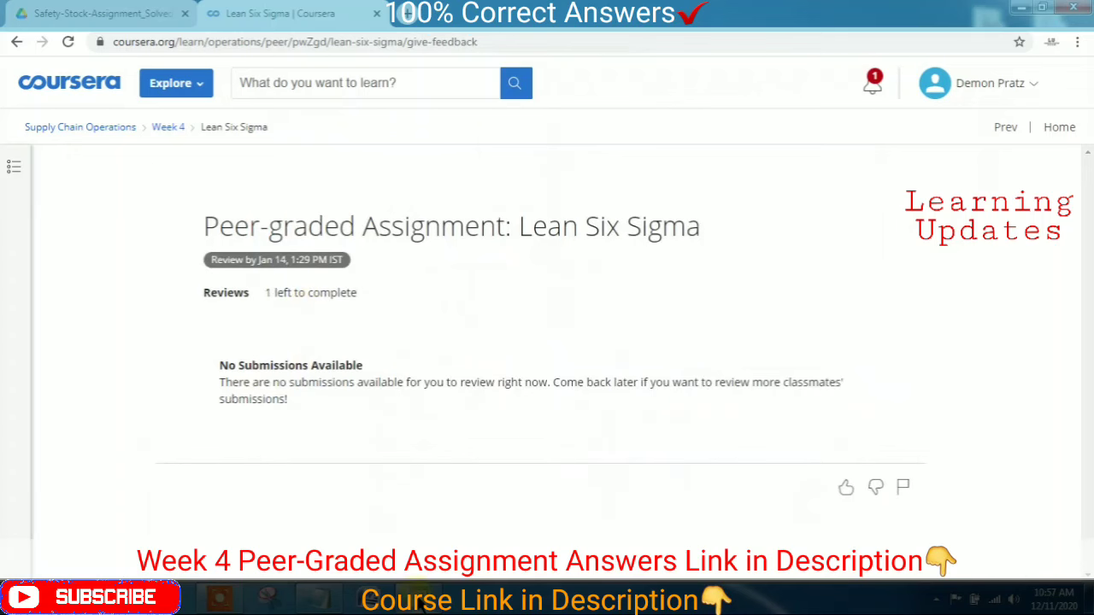
Rate the third peer's current situation description 2 pts (Yes) and enter "Good" as its constructive feedback.
{"action": "mouse_move", "coordinate": [565, 575]}
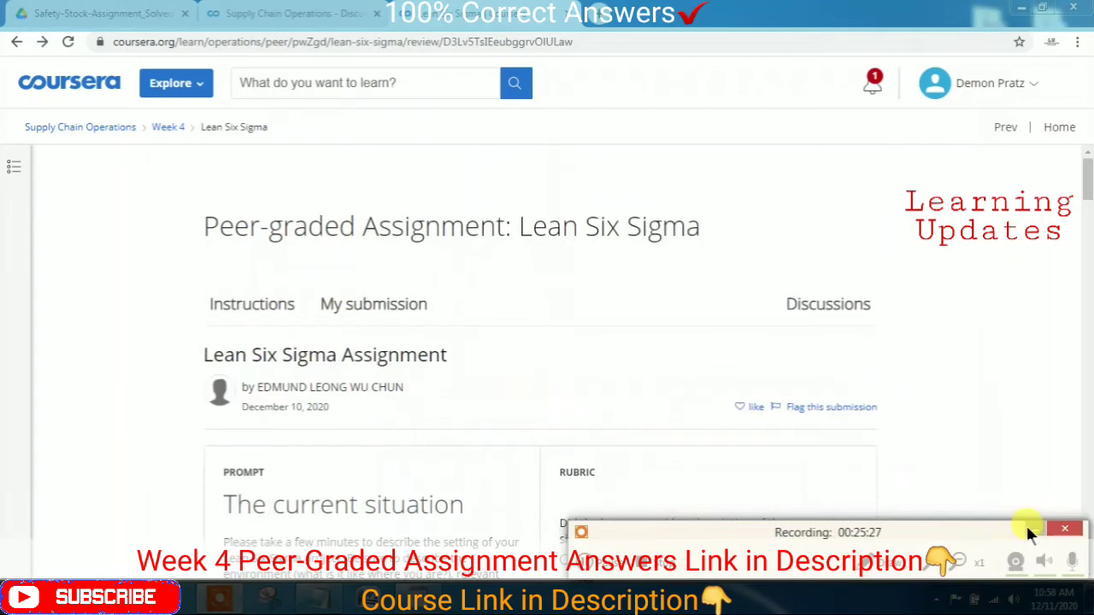
{"action": "scroll", "coordinate": [363, 335], "scroll_direction": "down", "scroll_amount": 2}
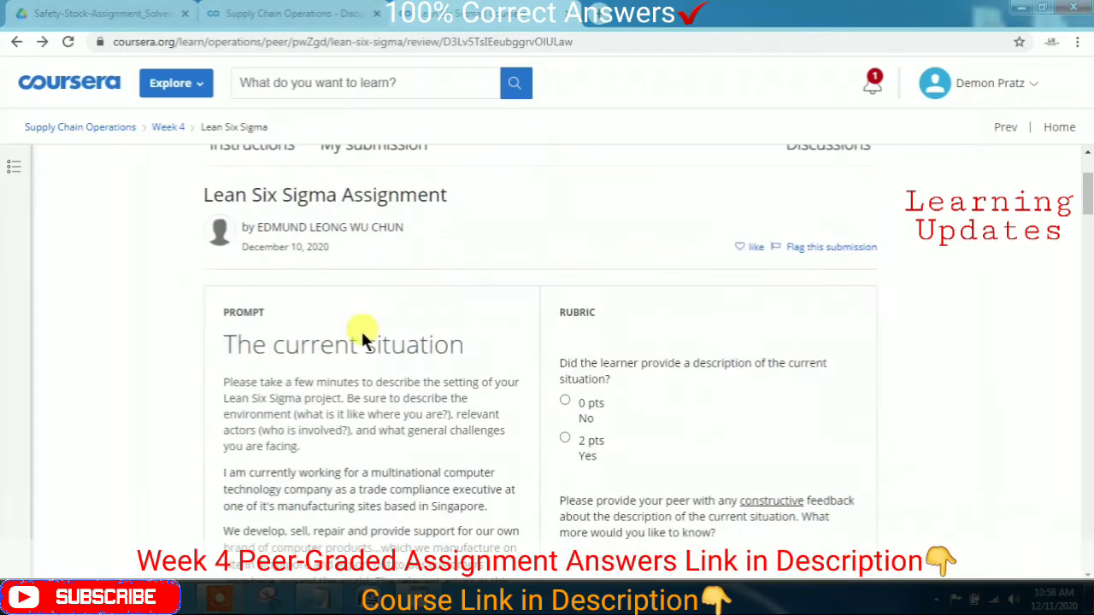
{"action": "scroll", "coordinate": [479, 376], "scroll_direction": "down", "scroll_amount": 1}
{"action": "left_click", "coordinate": [565, 358]}
{"action": "left_click", "coordinate": [617, 485]}
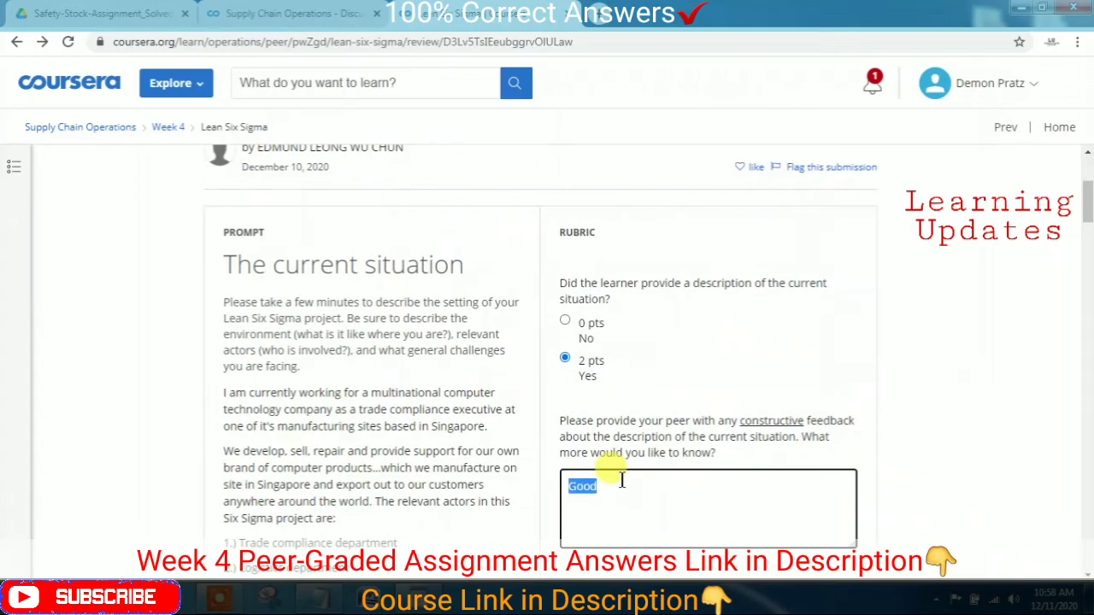
{"action": "left_click", "coordinate": [1031, 355]}
Rate the third peer's Define section 3 pts (Yes, completely) and enter "Good" as its constructive feedback.
{"action": "scroll", "coordinate": [1031, 355], "scroll_direction": "down", "scroll_amount": 5}
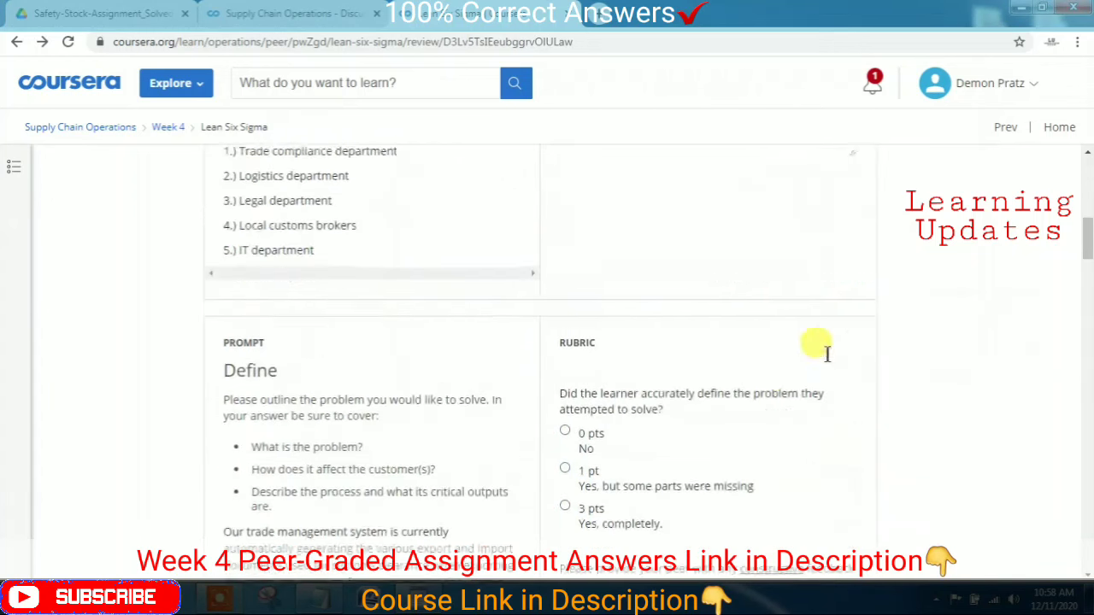
{"action": "scroll", "coordinate": [704, 369], "scroll_direction": "down", "scroll_amount": 3}
{"action": "left_click", "coordinate": [634, 263]}
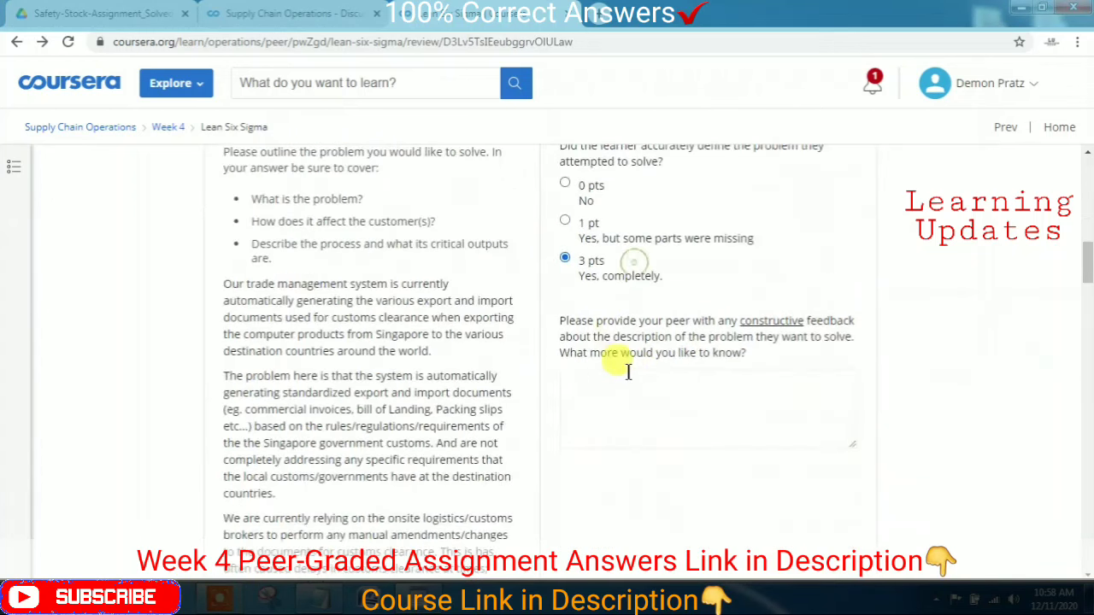
{"action": "left_click", "coordinate": [626, 407]}
{"action": "type", "text": "Good"}
Rate the third peer's Measure section 3 pts (Yes, completely) and fill in its constructive feedback.
{"action": "scroll", "coordinate": [683, 396], "scroll_direction": "down", "scroll_amount": 5}
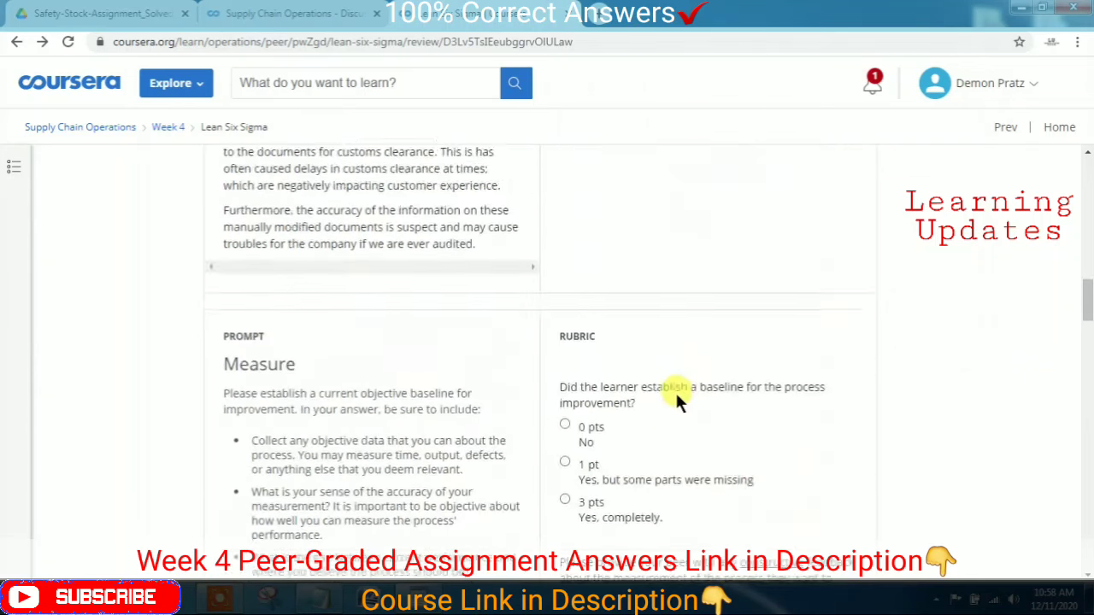
{"action": "left_click", "coordinate": [596, 422]}
{"action": "scroll", "coordinate": [596, 425], "scroll_direction": "down", "scroll_amount": 3}
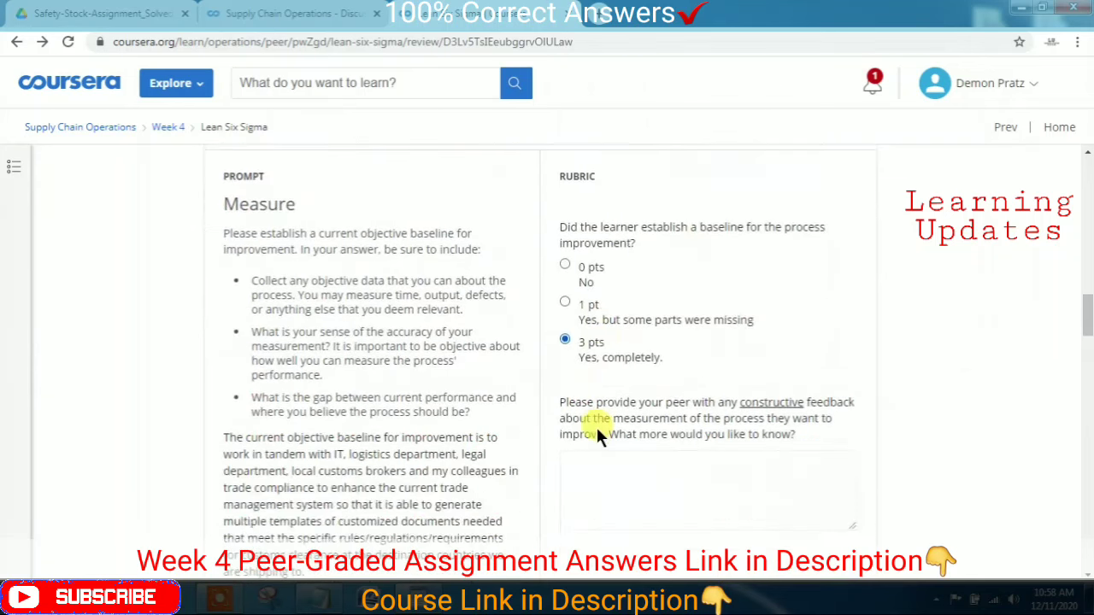
{"action": "left_click", "coordinate": [628, 330]}
Rate the third peer's Analyze section 3 pts (Yes, completely) and enter "Good" as its constructive feedback.
{"action": "scroll", "coordinate": [628, 331], "scroll_direction": "down", "scroll_amount": 5}
{"action": "left_click", "coordinate": [602, 440]}
{"action": "scroll", "coordinate": [604, 445], "scroll_direction": "down", "scroll_amount": 3}
{"action": "left_click", "coordinate": [647, 285]}
{"action": "type", "text": "Good"}
Rate the third peer's Improve section 3 pts (Yes, completely) and enter "Good" as its constructive feedback.
{"action": "scroll", "coordinate": [649, 385], "scroll_direction": "down", "scroll_amount": 3}
{"action": "left_click", "coordinate": [598, 367]}
{"action": "left_click", "coordinate": [627, 490]}
{"action": "type", "text": "Good"}
Rate the third peer's Control section 3 pts (Yes, completely) and fill in the feedback on whether the changes are sustainable.
{"action": "scroll", "coordinate": [643, 483], "scroll_direction": "down", "scroll_amount": 3}
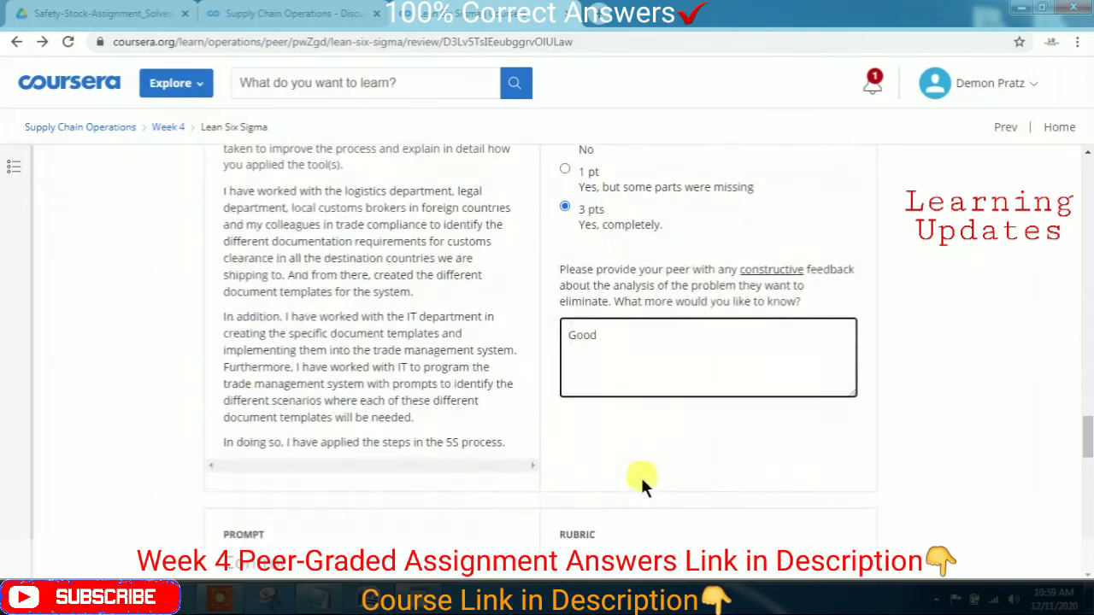
{"action": "scroll", "coordinate": [642, 483], "scroll_direction": "down", "scroll_amount": 5}
{"action": "left_click", "coordinate": [589, 309]}
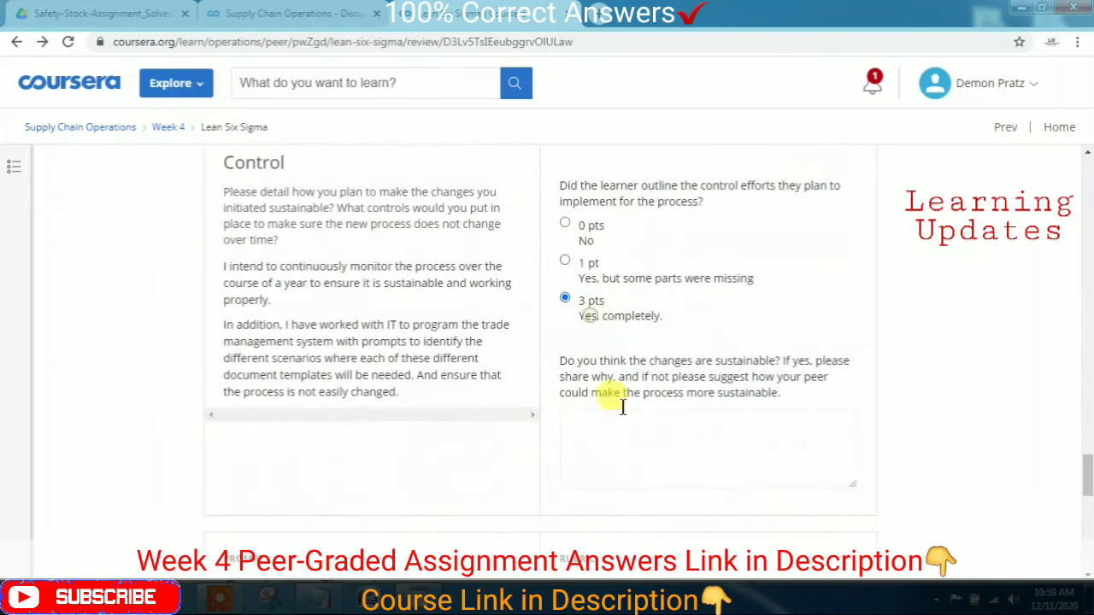
{"action": "left_click", "coordinate": [628, 437]}
Rate the third peer's Concluding Thoughts 3 pts (Yes) and enter "Good" as the overall assignment feedback.
{"action": "scroll", "coordinate": [628, 437], "scroll_direction": "down", "scroll_amount": 5}
{"action": "left_click", "coordinate": [576, 285]}
{"action": "left_click", "coordinate": [485, 523]}
{"action": "type", "text": "Good"}
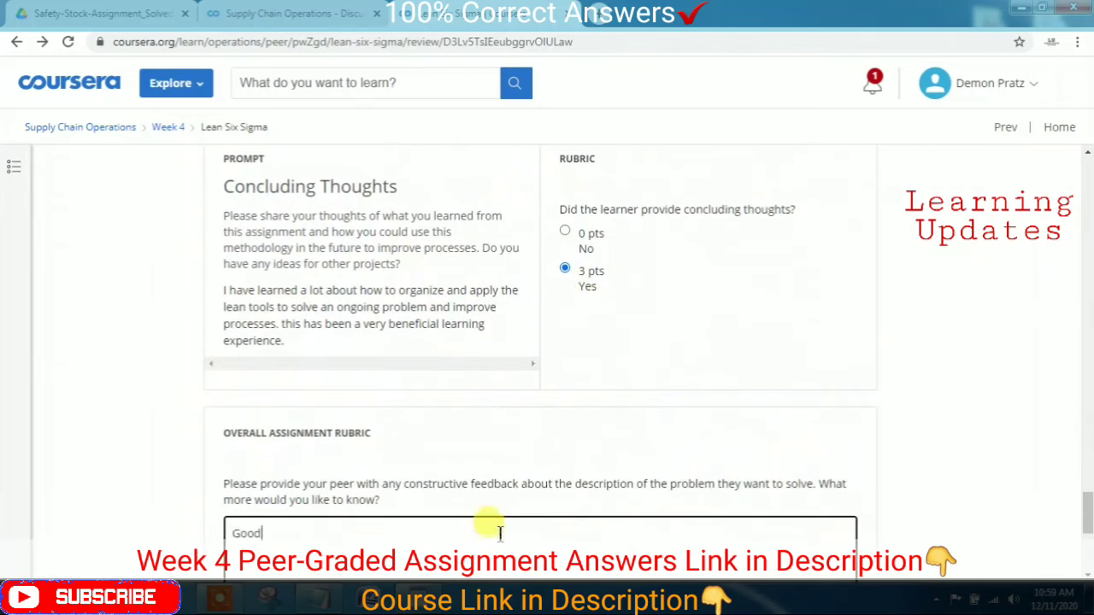
Submit the third peer's review and close the Supply Chain Operations discussion tab.
{"action": "scroll", "coordinate": [524, 483], "scroll_direction": "down", "scroll_amount": 4}
{"action": "left_click", "coordinate": [521, 296]}
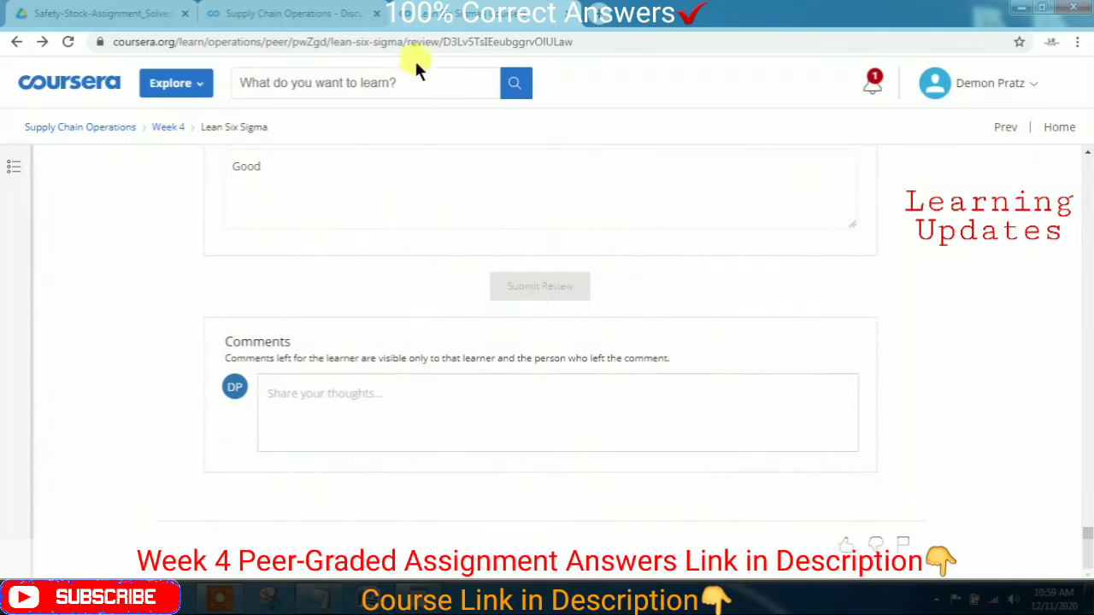
{"action": "left_click", "coordinate": [377, 13]}
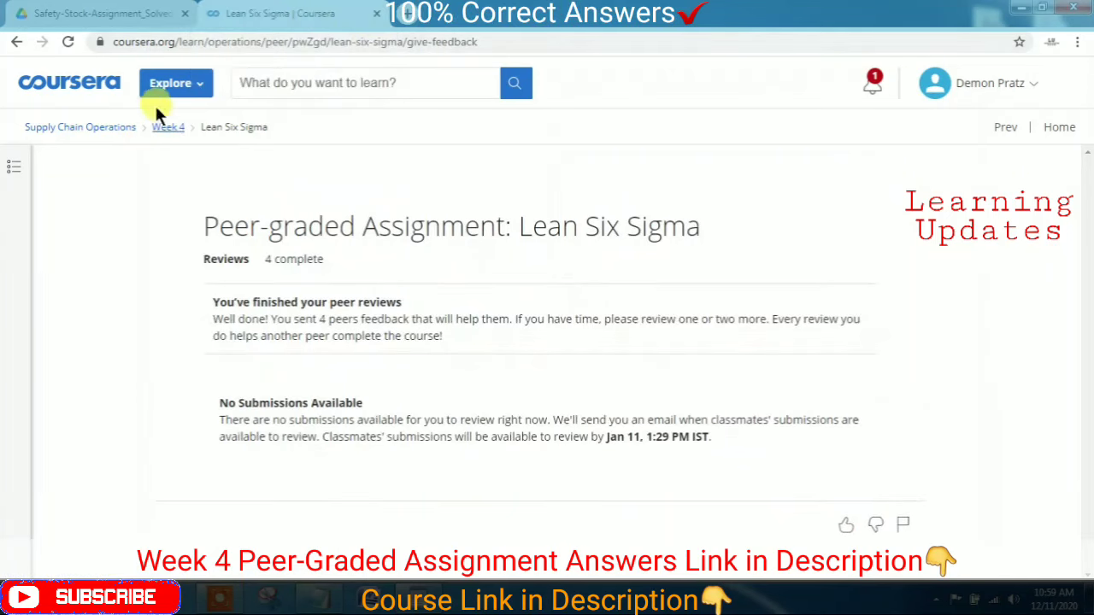
Go to the Supply Chain Operations course overview and expand Week 4 to check its required items and grades.
{"action": "left_click", "coordinate": [103, 127]}
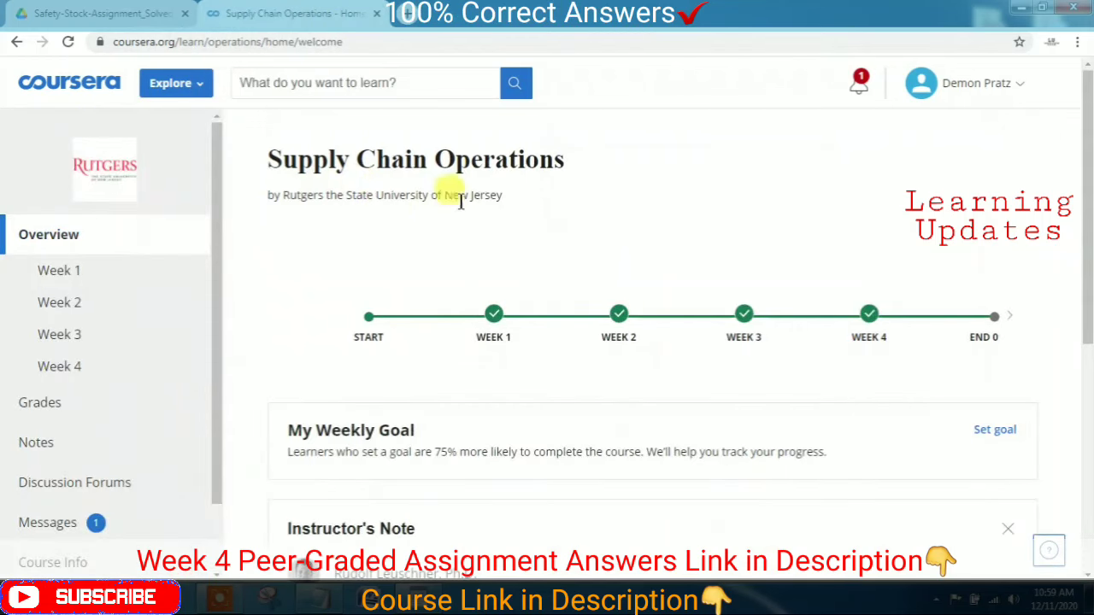
{"action": "scroll", "coordinate": [498, 313], "scroll_direction": "down", "scroll_amount": 5}
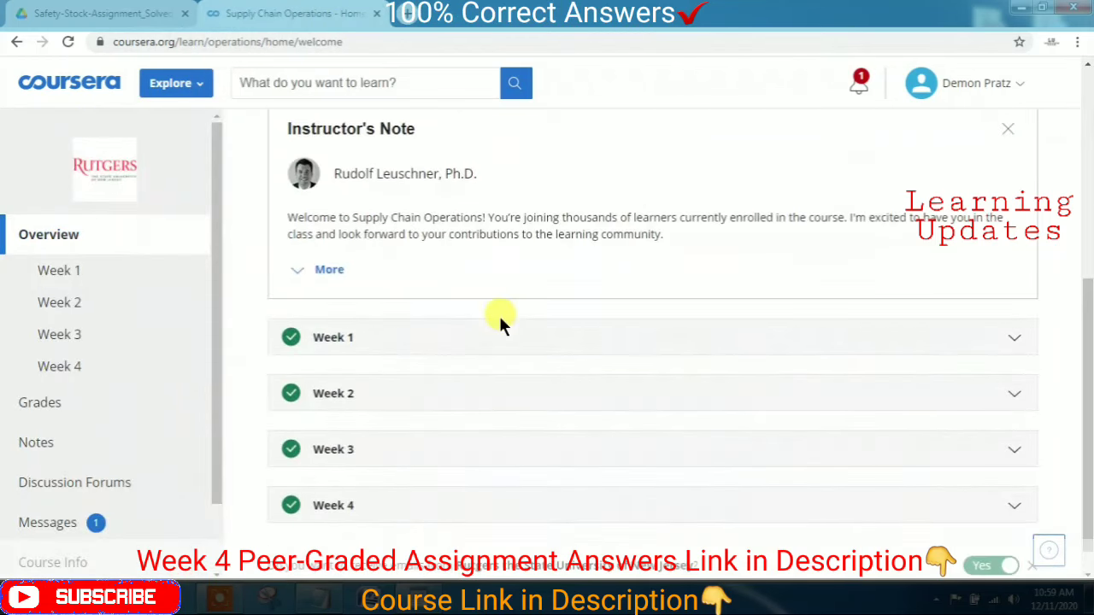
{"action": "left_click", "coordinate": [312, 471]}
{"action": "scroll", "coordinate": [530, 457], "scroll_direction": "down", "scroll_amount": 3}
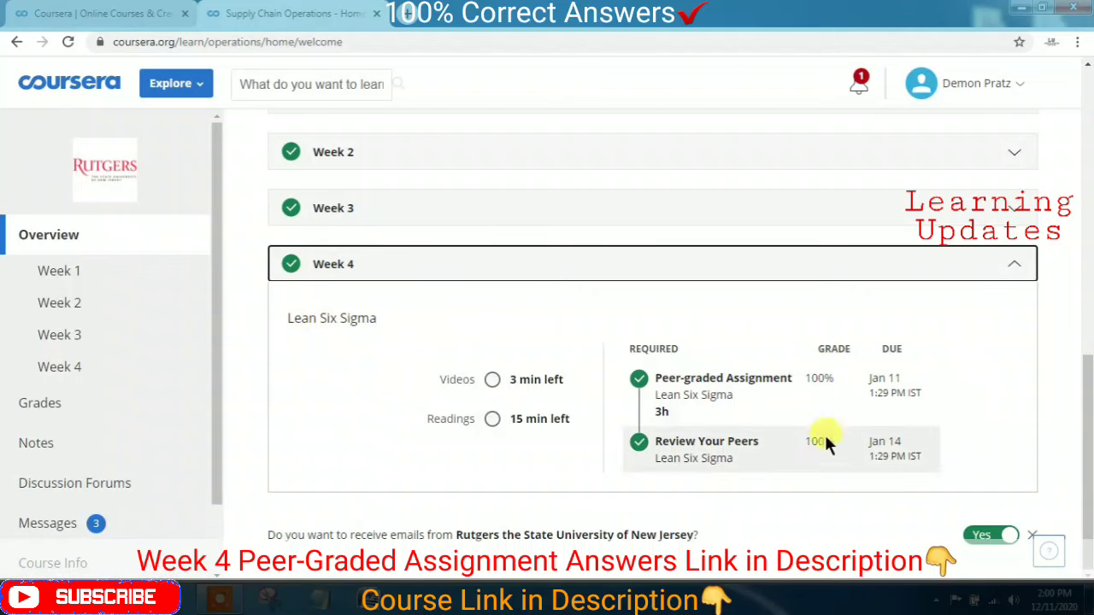
Open the Lean Six Sigma peer-graded assignment from Week 4 and display the own graded submission.
{"action": "left_click", "coordinate": [724, 382]}
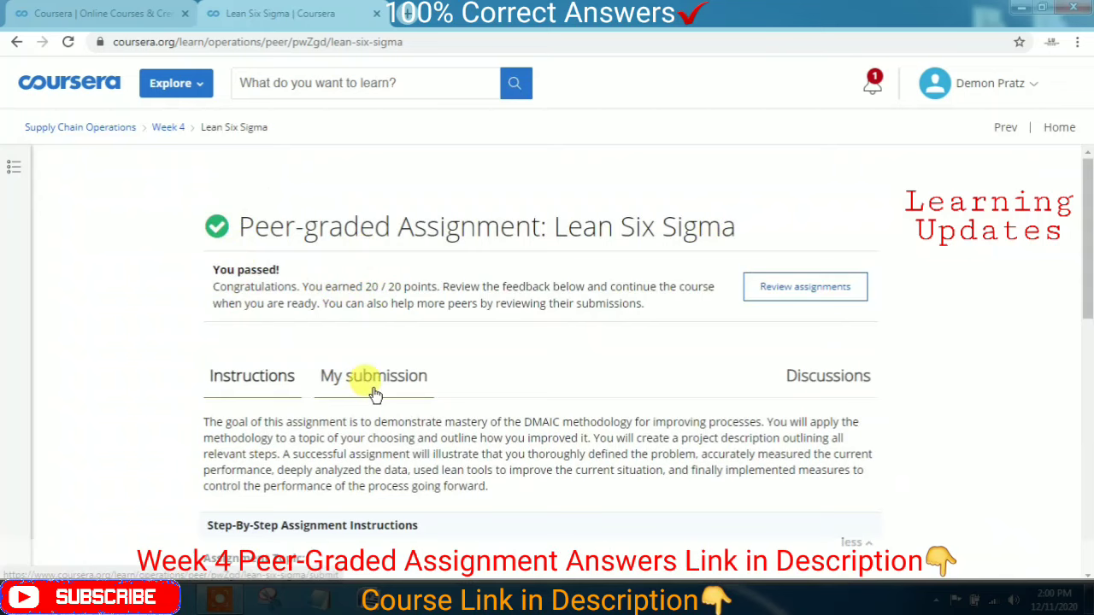
{"action": "scroll", "coordinate": [479, 350], "scroll_direction": "down", "scroll_amount": 4}
{"action": "scroll", "coordinate": [445, 325], "scroll_direction": "up", "scroll_amount": 3}
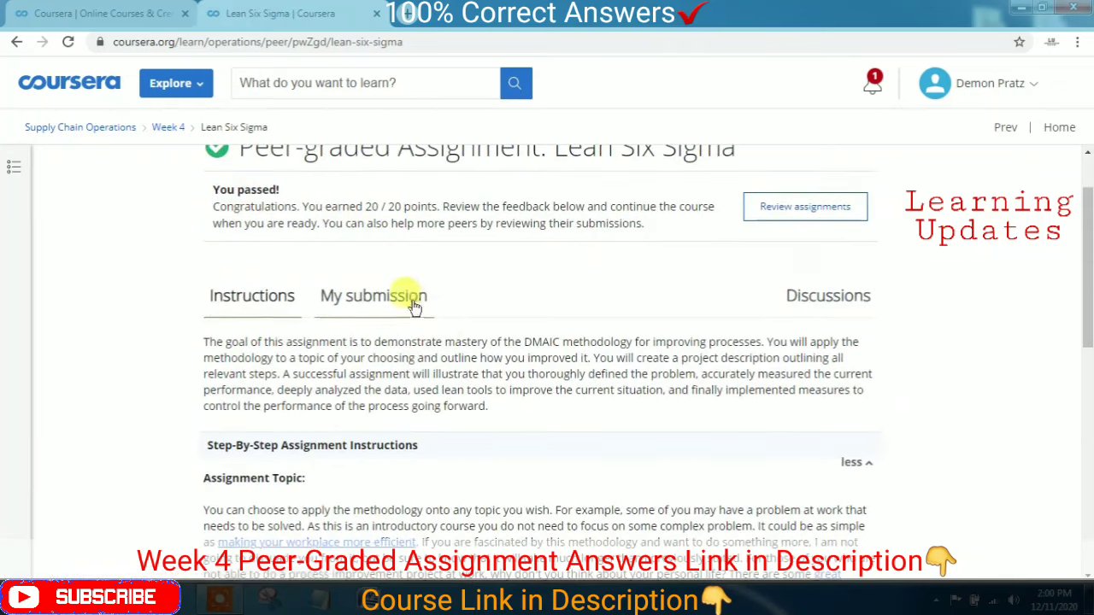
{"action": "left_click", "coordinate": [418, 298]}
Examine the rubric points and peer feedback received for the current situation and Define sections of the submission.
{"action": "scroll", "coordinate": [594, 340], "scroll_direction": "down", "scroll_amount": 1}
{"action": "scroll", "coordinate": [594, 340], "scroll_direction": "down", "scroll_amount": 2}
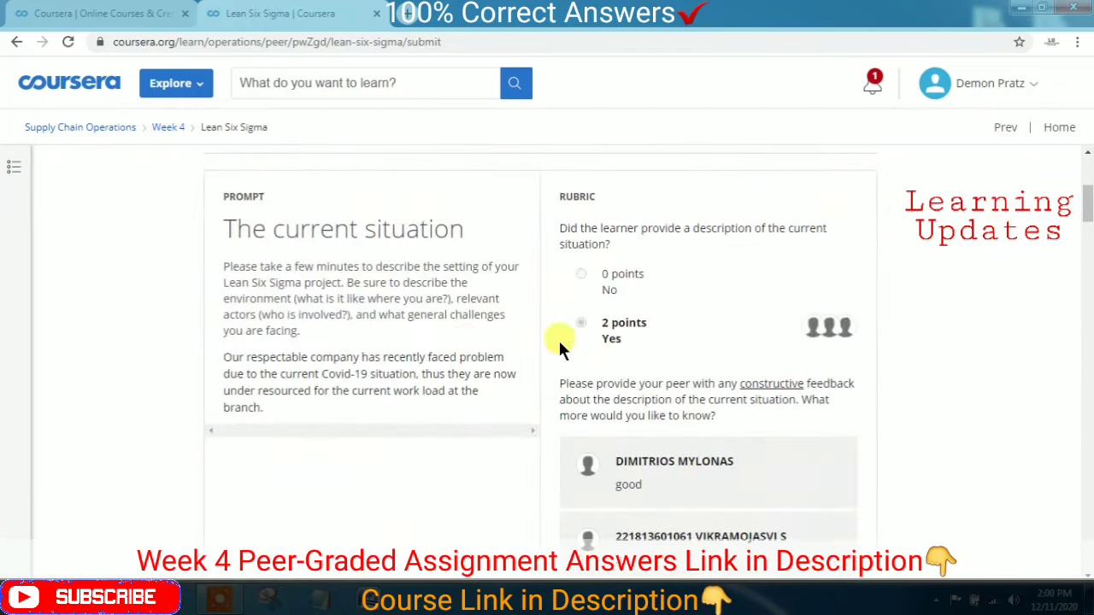
{"action": "scroll", "coordinate": [489, 354], "scroll_direction": "down", "scroll_amount": 1}
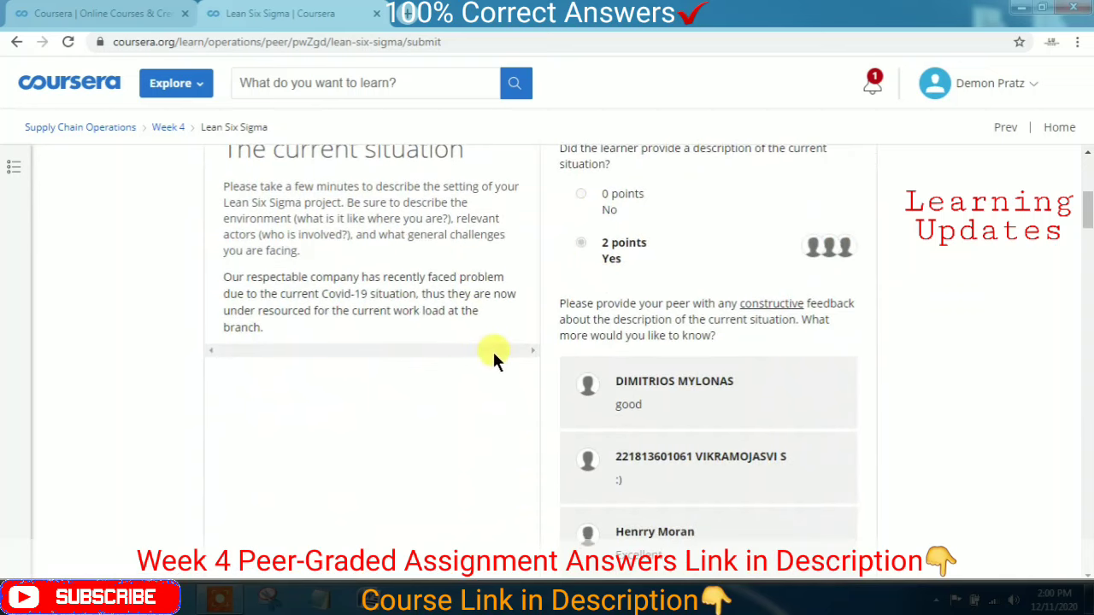
{"action": "scroll", "coordinate": [492, 352], "scroll_direction": "down", "scroll_amount": 4}
{"action": "scroll", "coordinate": [494, 354], "scroll_direction": "down", "scroll_amount": 6}
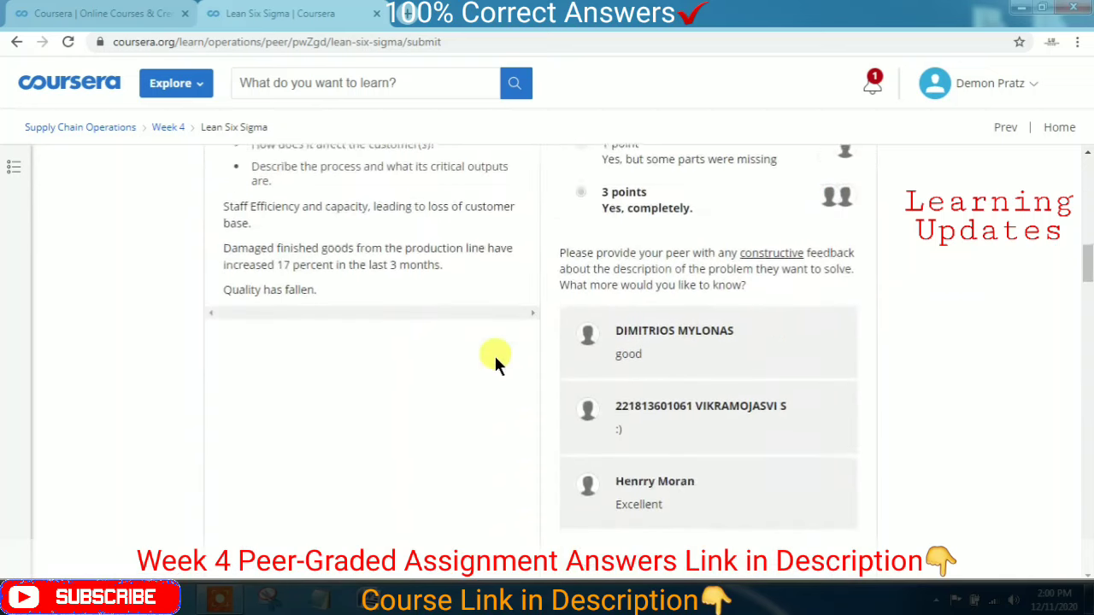
{"action": "scroll", "coordinate": [494, 354], "scroll_direction": "up", "scroll_amount": 12}
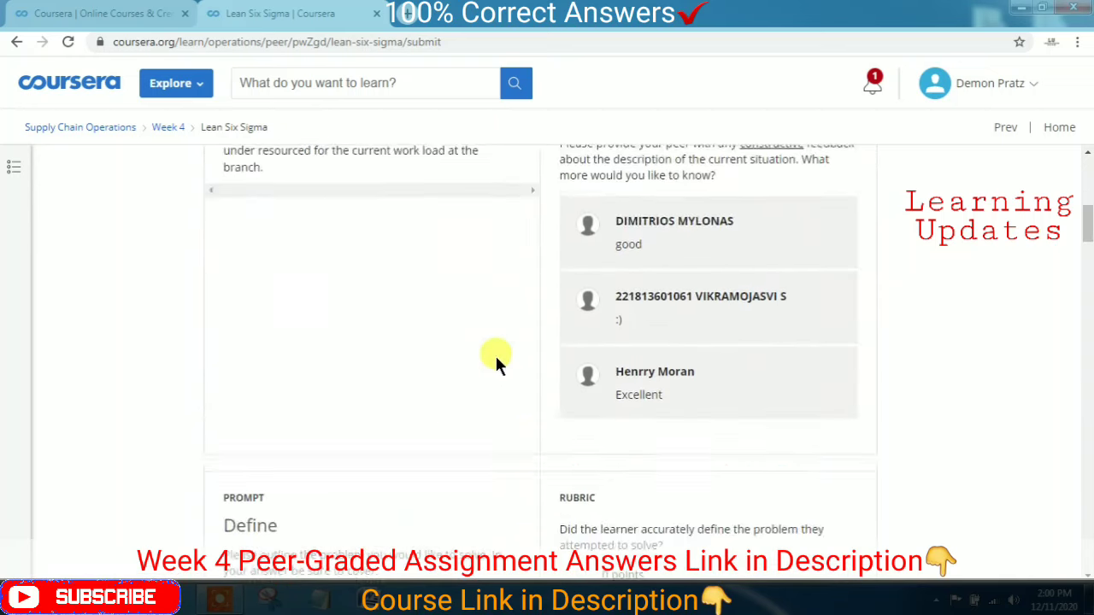
{"action": "scroll", "coordinate": [508, 372], "scroll_direction": "down", "scroll_amount": 1}
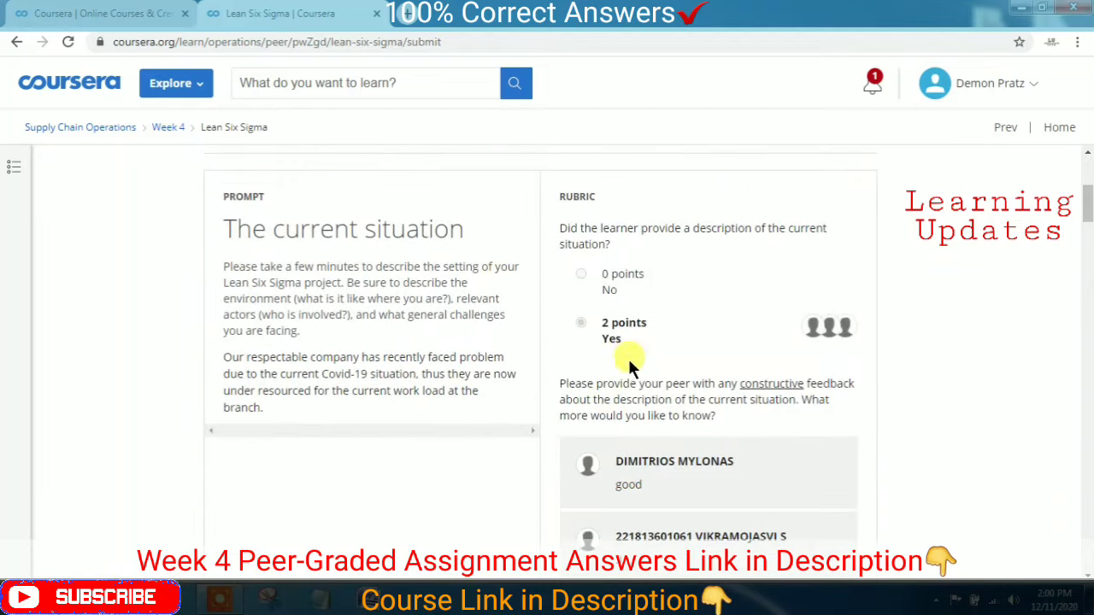
{"action": "scroll", "coordinate": [632, 376], "scroll_direction": "down", "scroll_amount": 3}
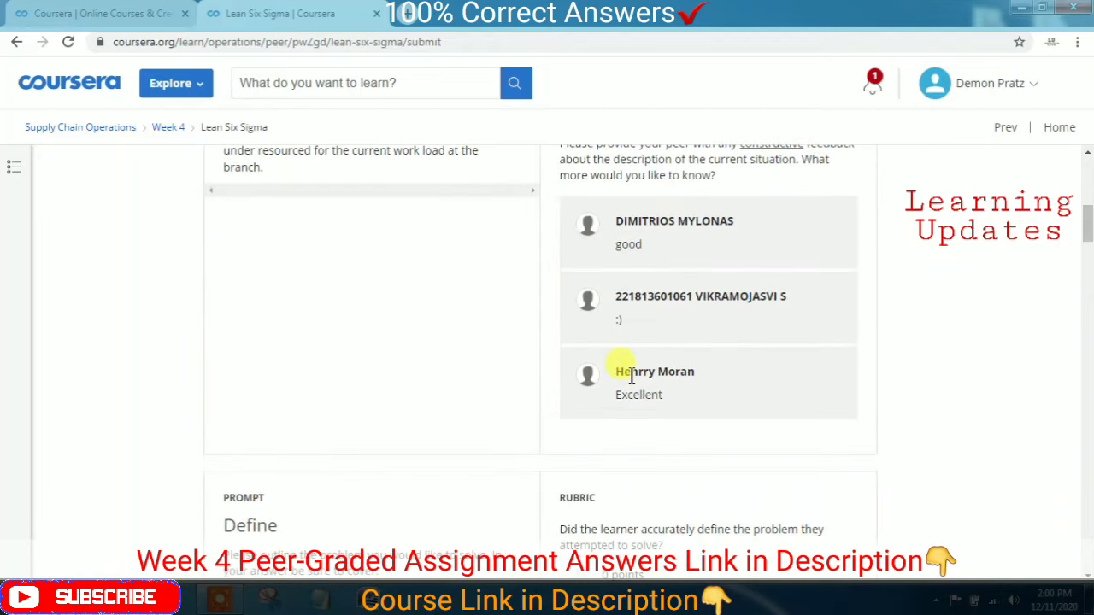
{"action": "scroll", "coordinate": [616, 376], "scroll_direction": "down", "scroll_amount": 3}
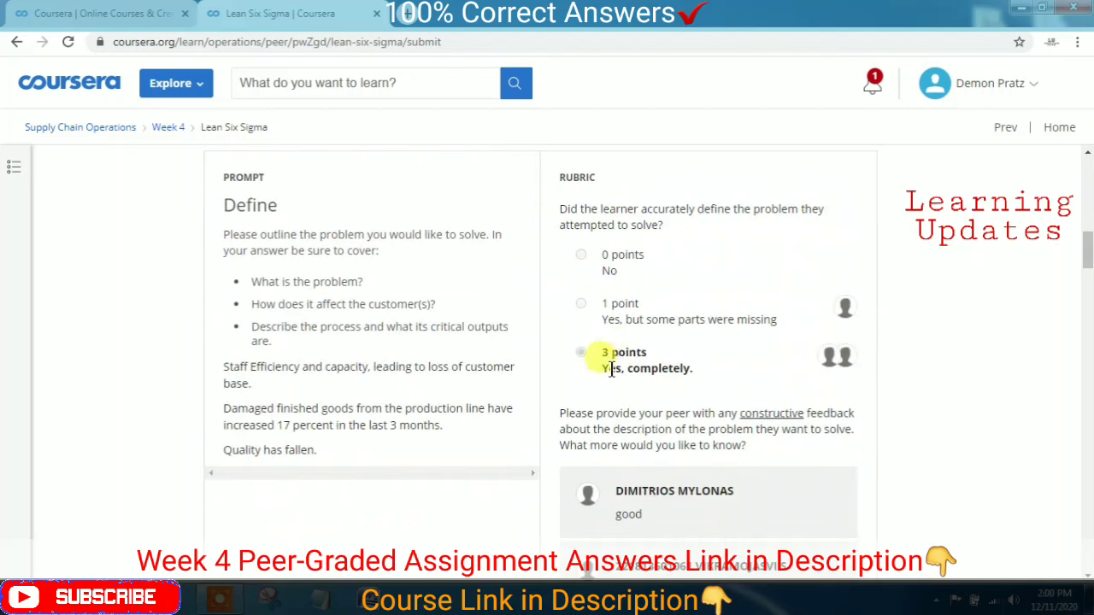
{"action": "scroll", "coordinate": [596, 381], "scroll_direction": "down", "scroll_amount": 2}
{"action": "scroll", "coordinate": [598, 389], "scroll_direction": "down", "scroll_amount": 2}
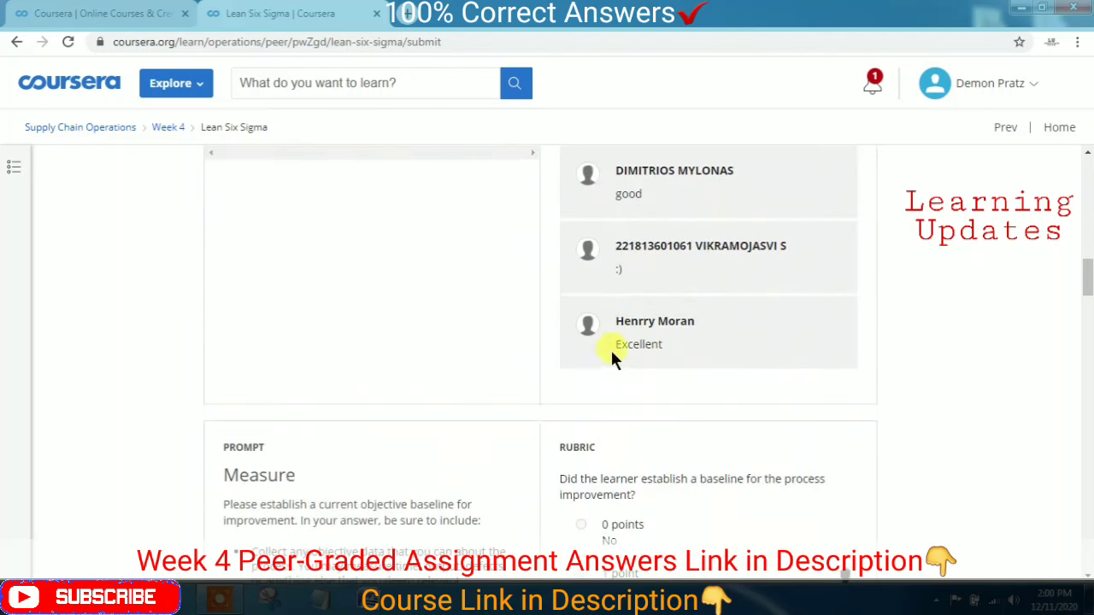
Examine the points and peer feedback received from the Measure section through Concluding Thoughts and the overall assignment rubric.
{"action": "scroll", "coordinate": [610, 354], "scroll_direction": "down", "scroll_amount": 4}
{"action": "scroll", "coordinate": [556, 354], "scroll_direction": "down", "scroll_amount": 5}
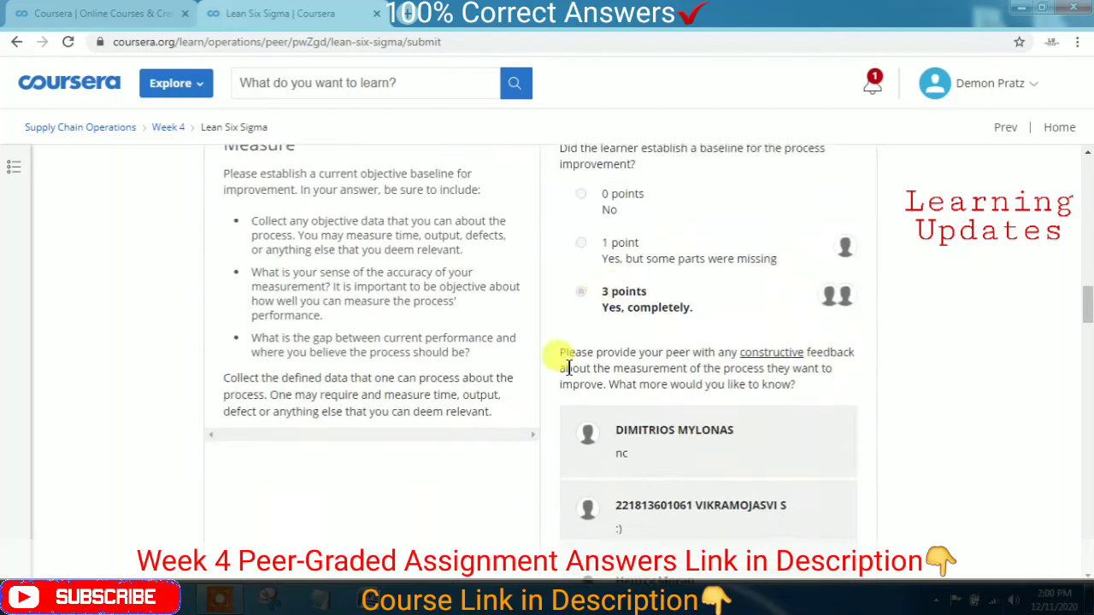
{"action": "scroll", "coordinate": [500, 384], "scroll_direction": "down", "scroll_amount": 1}
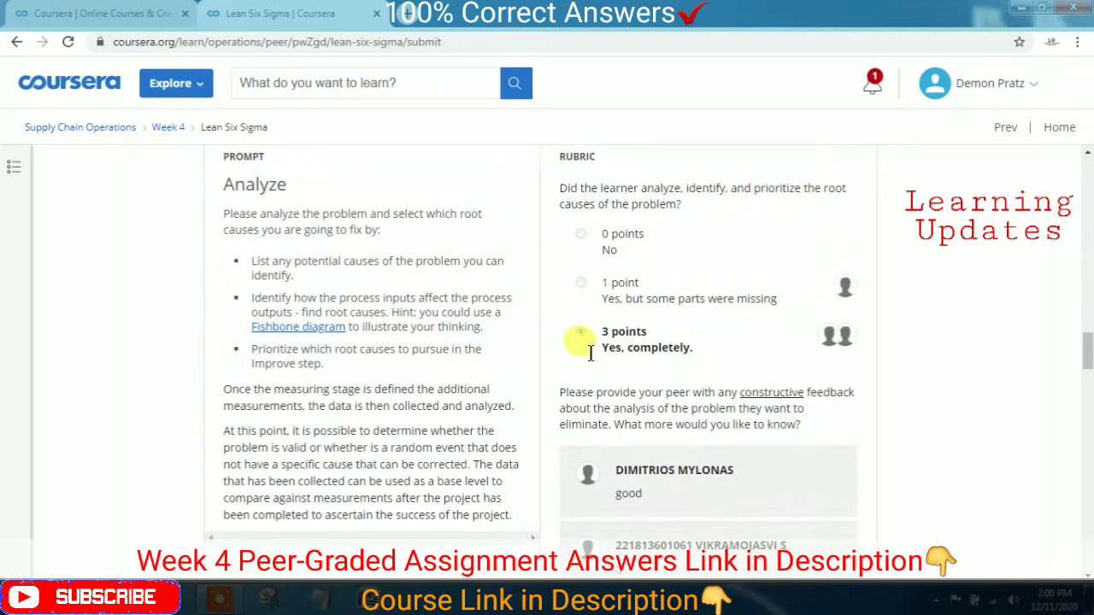
{"action": "scroll", "coordinate": [573, 374], "scroll_direction": "down", "scroll_amount": 4}
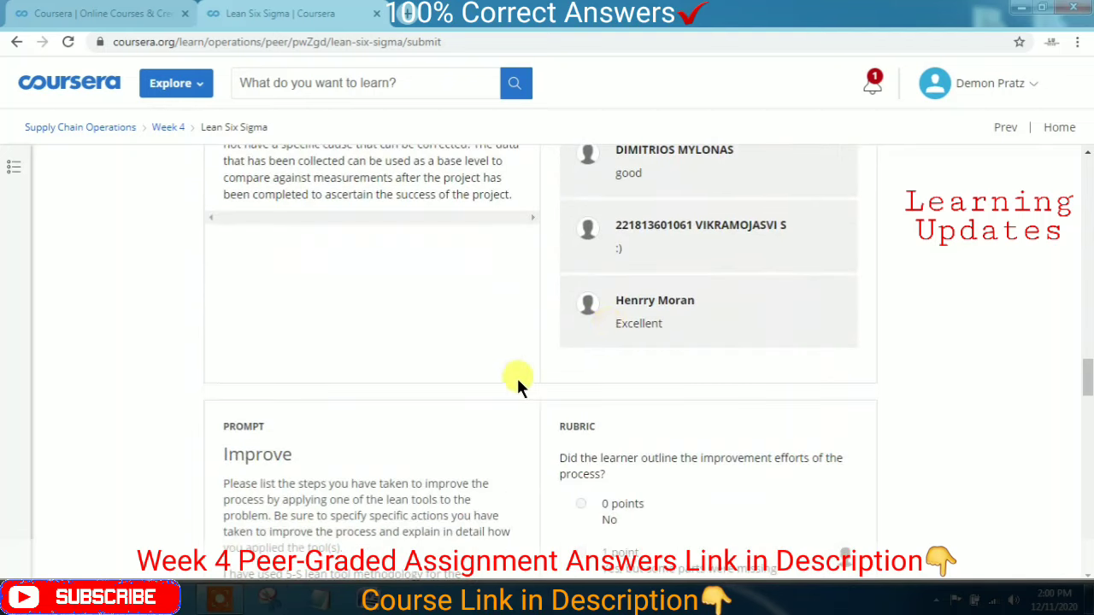
{"action": "scroll", "coordinate": [516, 376], "scroll_direction": "down", "scroll_amount": 3}
{"action": "scroll", "coordinate": [504, 398], "scroll_direction": "down", "scroll_amount": 7}
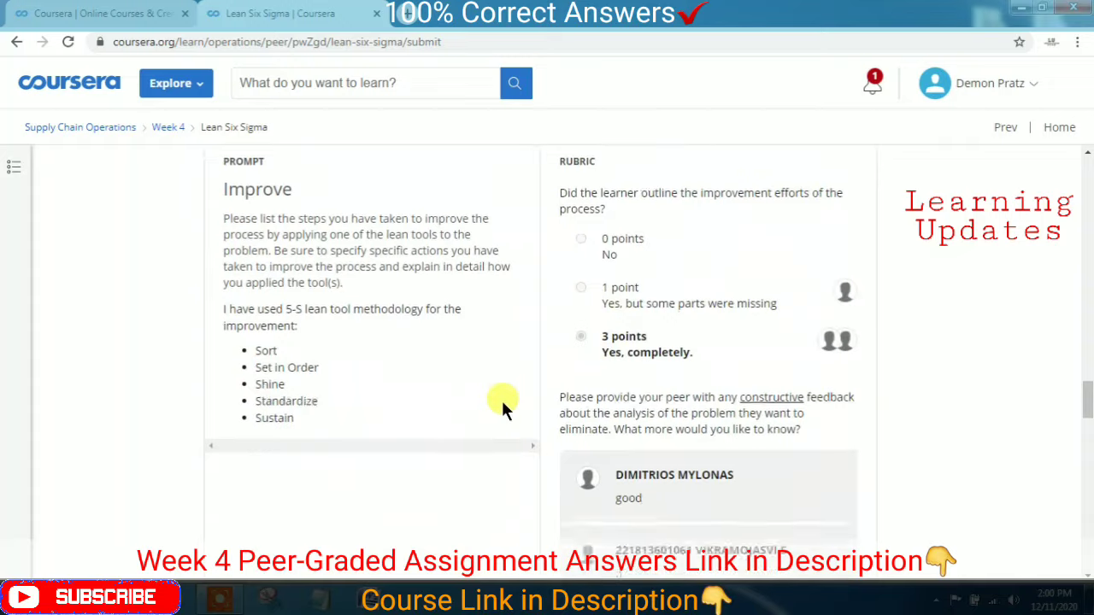
{"action": "scroll", "coordinate": [564, 363], "scroll_direction": "down", "scroll_amount": 2}
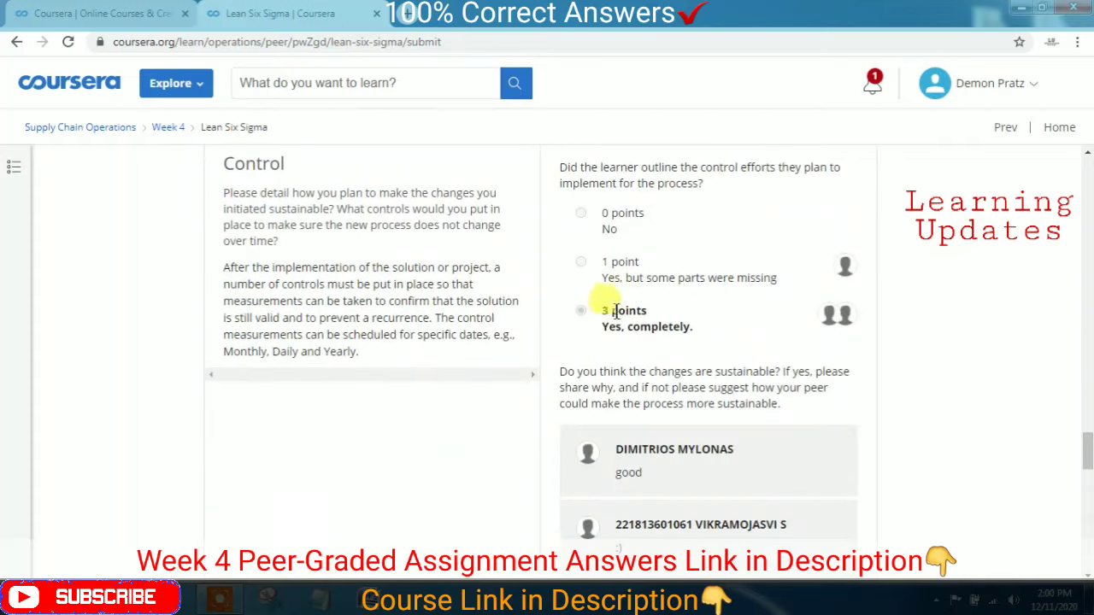
{"action": "scroll", "coordinate": [505, 372], "scroll_direction": "down", "scroll_amount": 6}
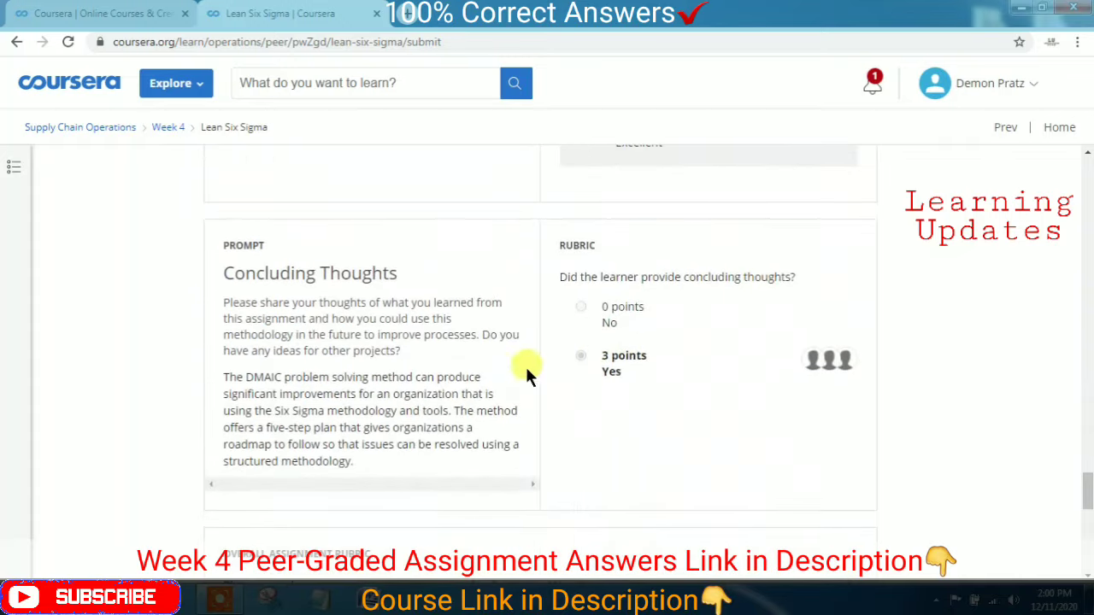
{"action": "scroll", "coordinate": [499, 392], "scroll_direction": "down", "scroll_amount": 4}
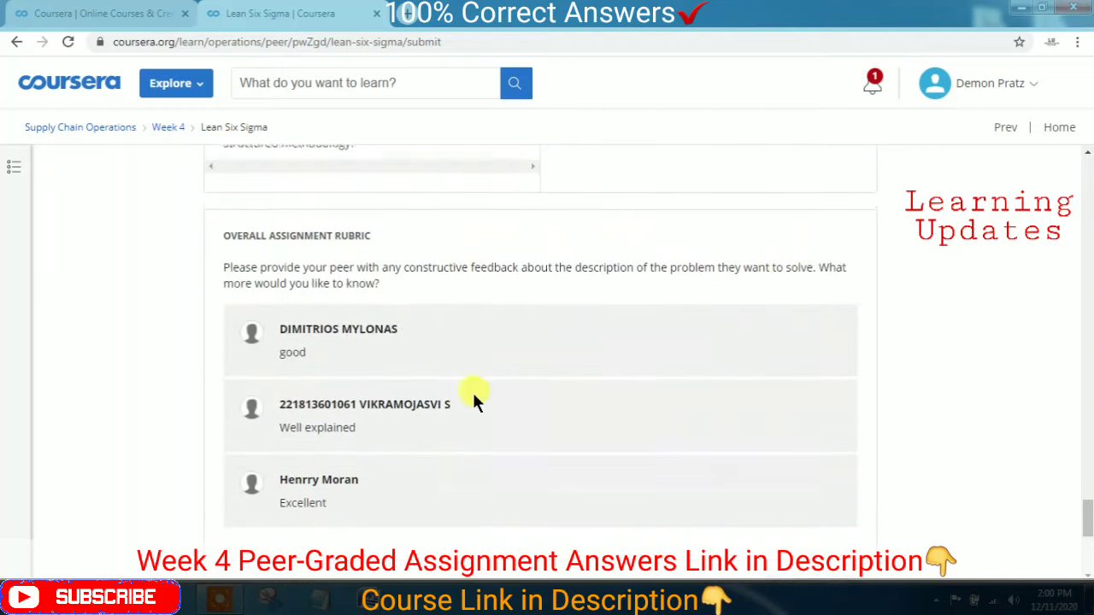